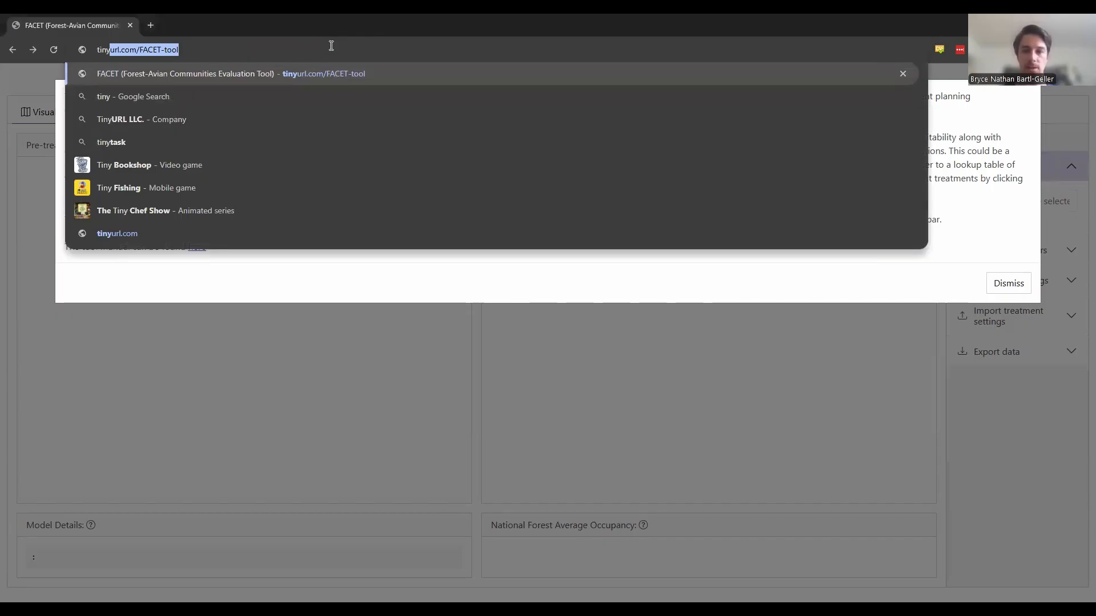
- Load tinyurl.com/FACET-tool and open the tool manual linked in the introduction message
key("Return")
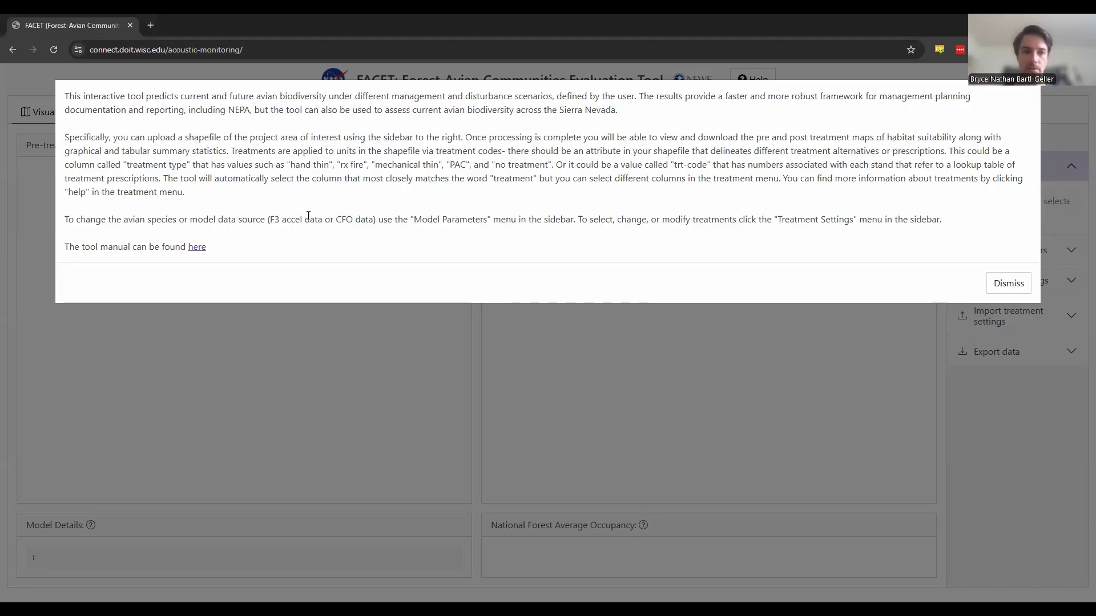
left_click(197, 249)
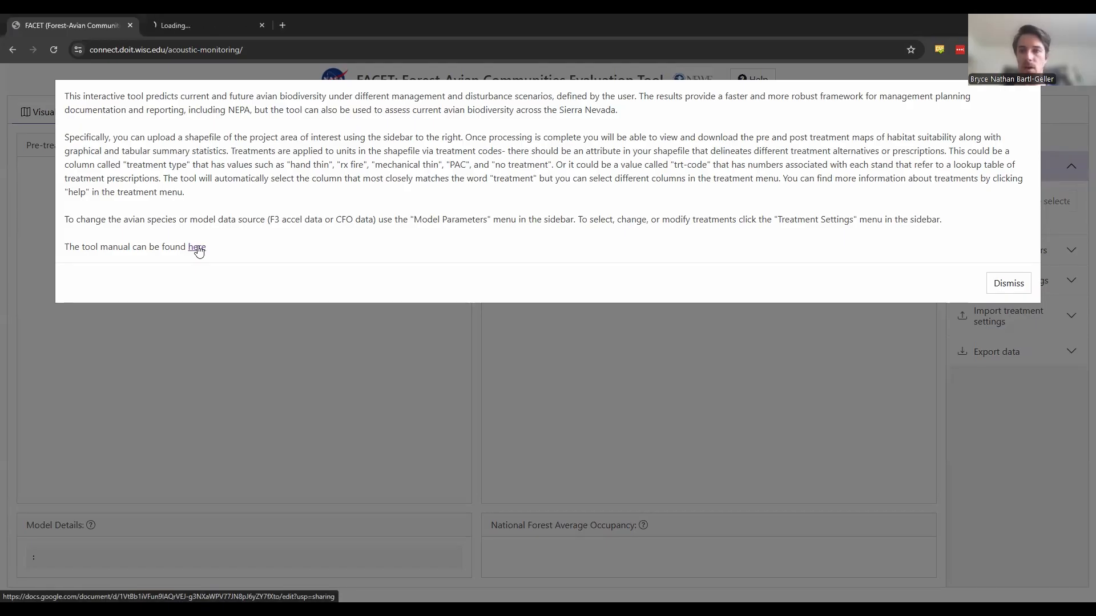
left_click(207, 26)
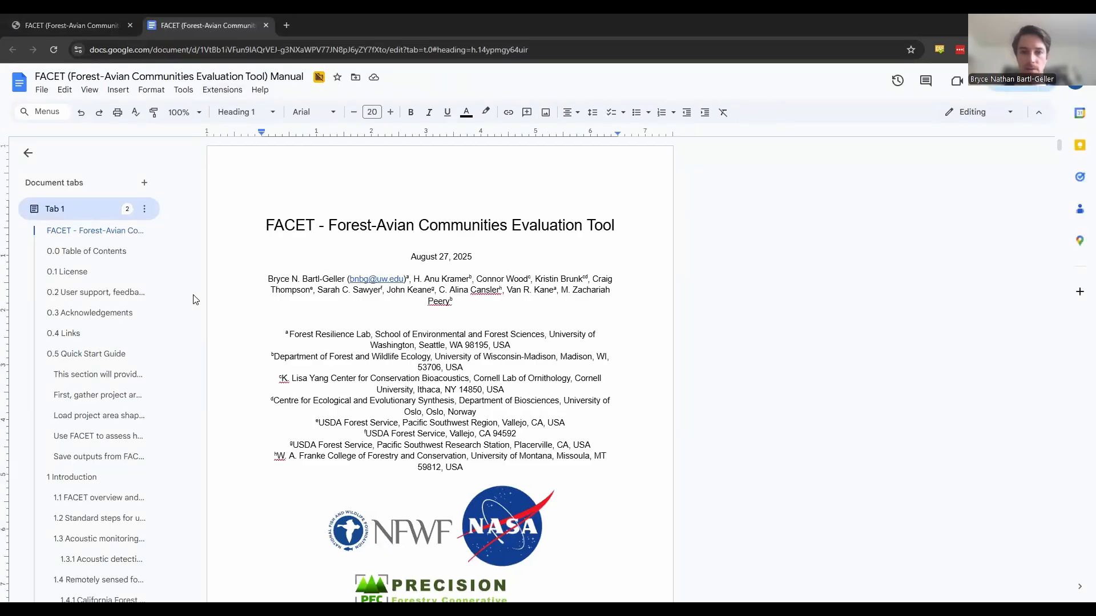
- Go to section 0.5 Quick Start Guide in the manual and skim its instructions
left_click(93, 355)
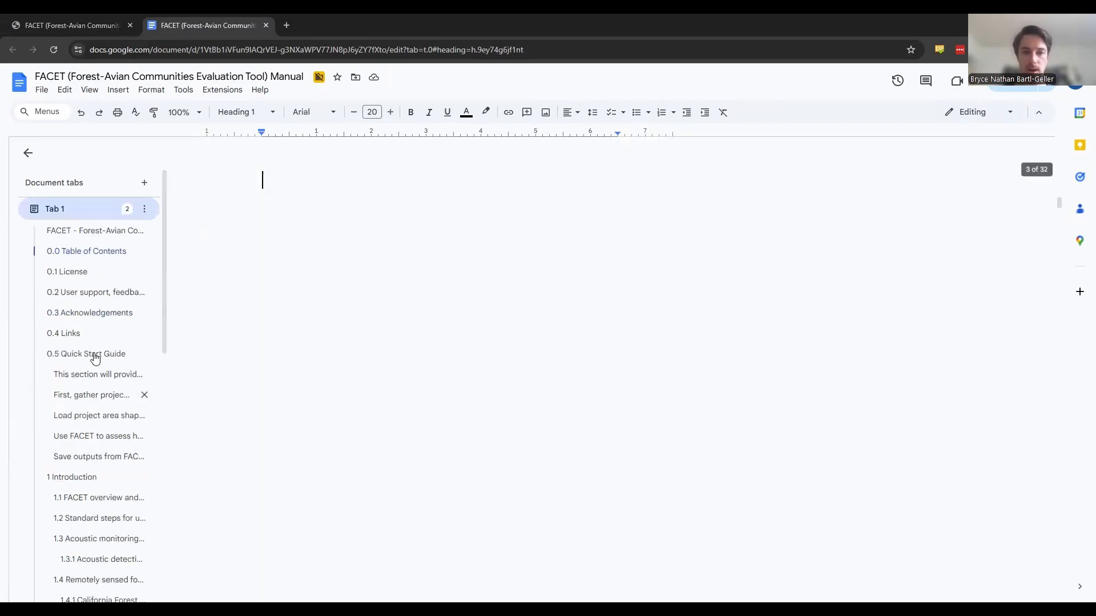
scroll(95, 358, "down", 3)
scroll(95, 358, "down", 4)
scroll(95, 359, "up", 8)
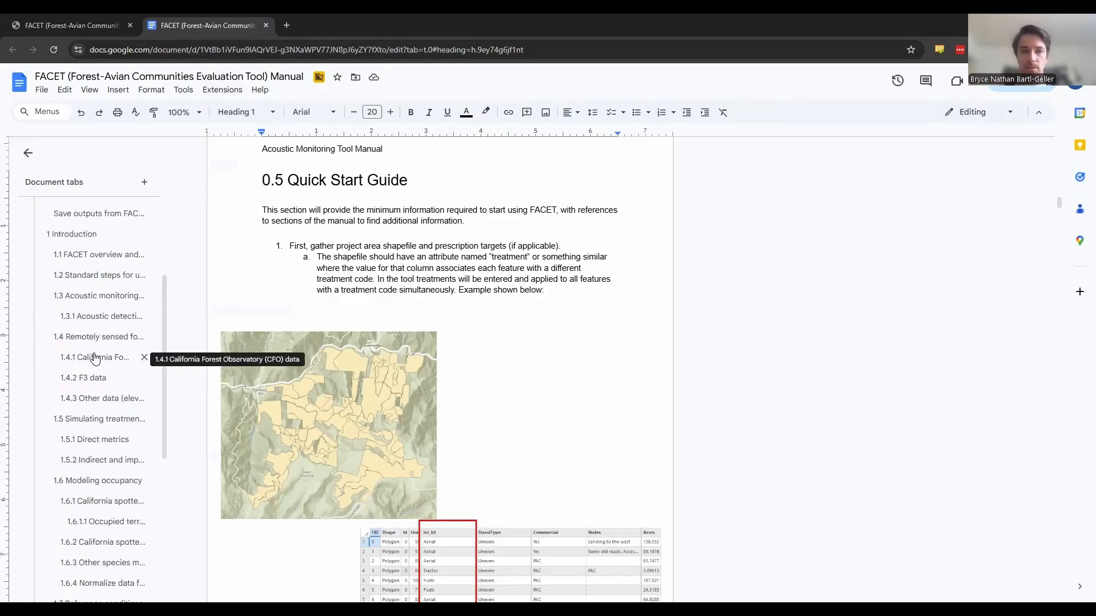
- Return to the FACET tool, close the introduction message, then bring it up again through the help and dismiss it
left_click(83, 29)
key("Escape")
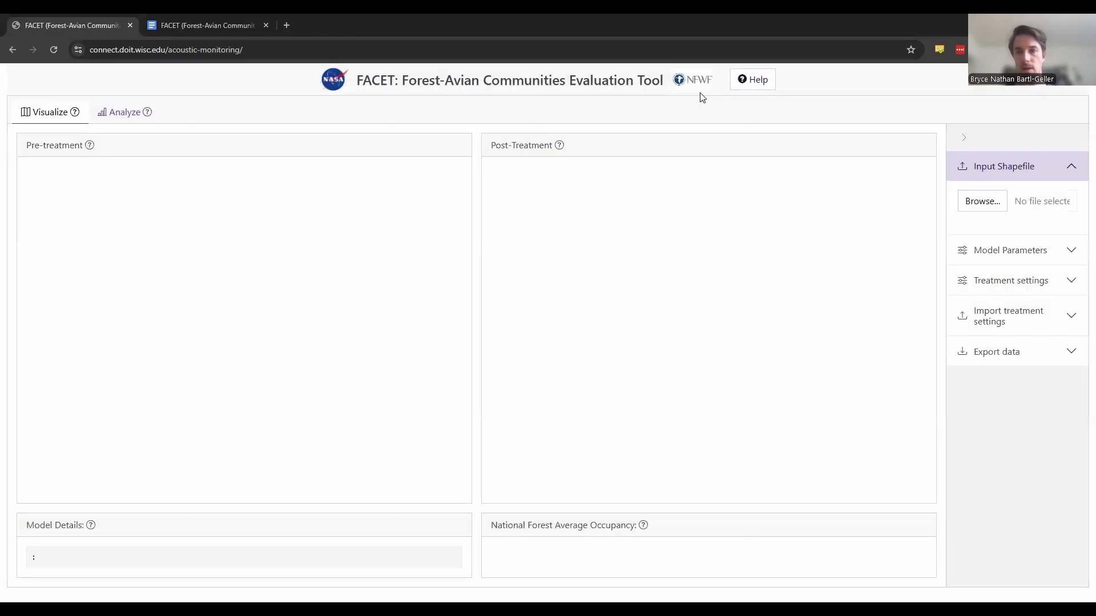
left_click(760, 85)
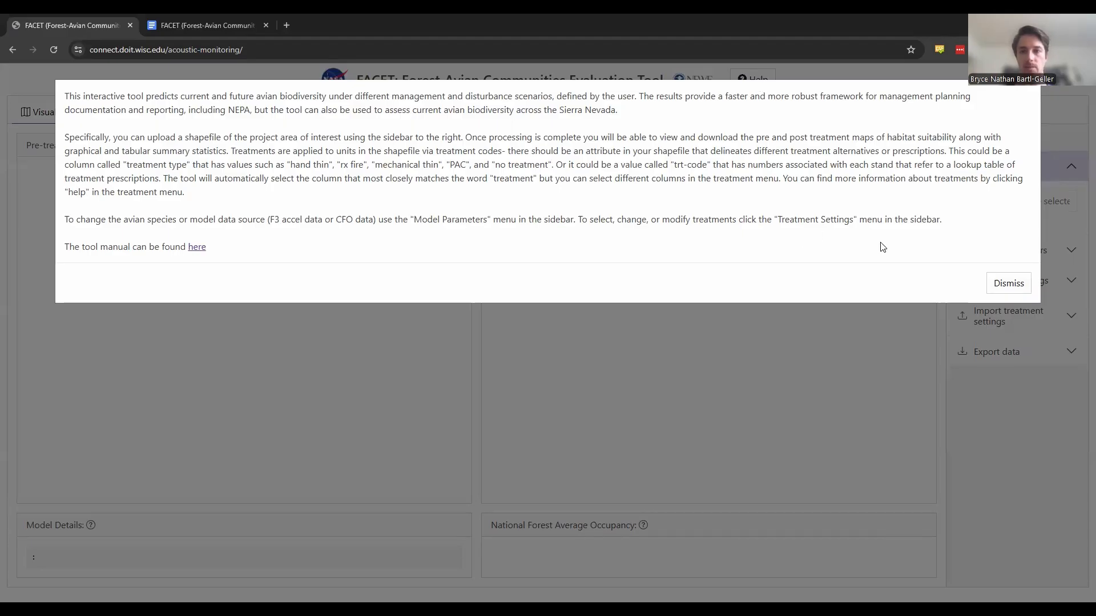
left_click(1001, 284)
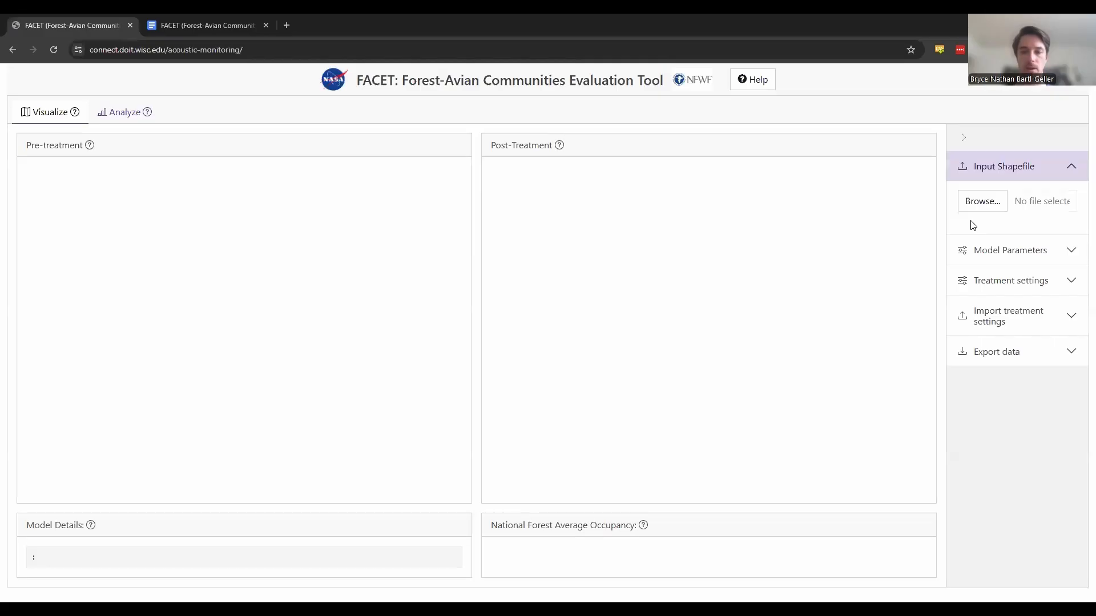
- Upload the project area shapefile by selecting Galloway.dbf, Galloway.prj, Galloway.shp and Galloway.shx from Desktop > shapefile > shapefile
mouse_move(972, 218)
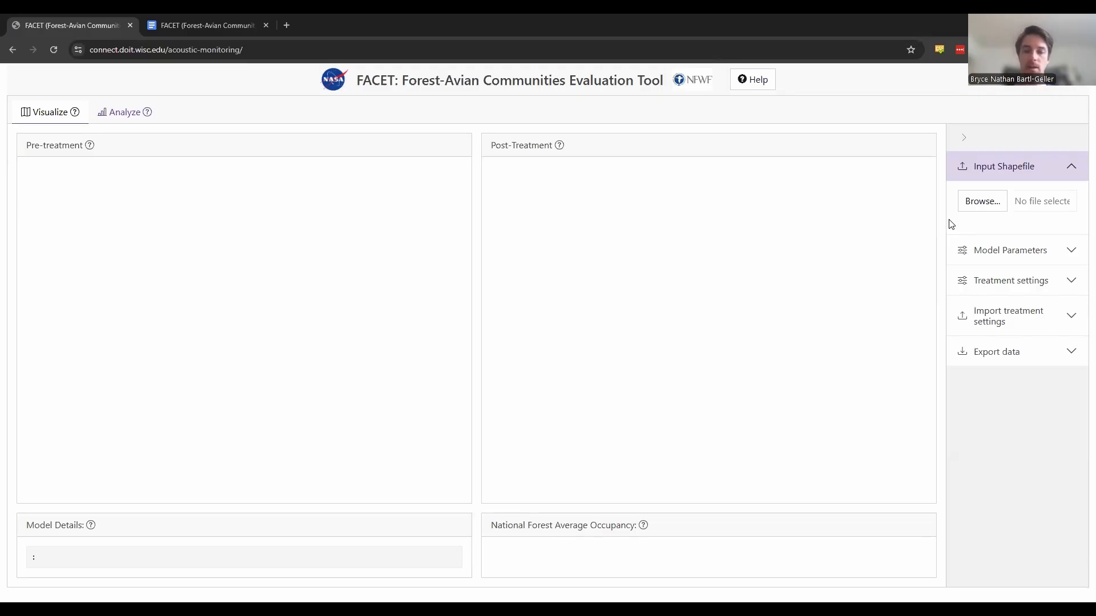
left_click(991, 204)
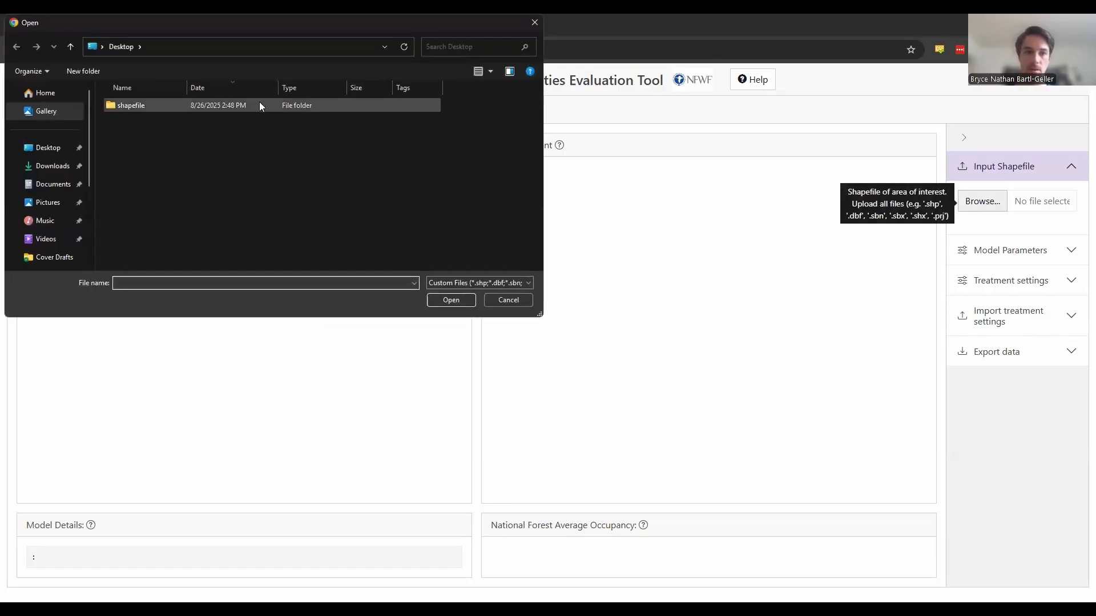
double_click(260, 105)
double_click(259, 105)
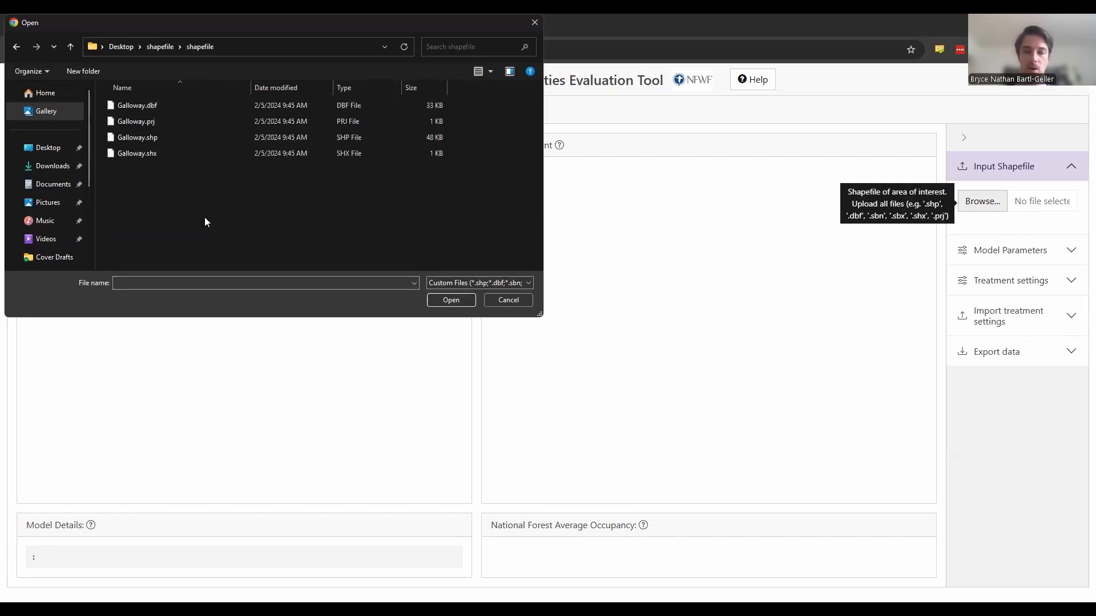
left_click(150, 136)
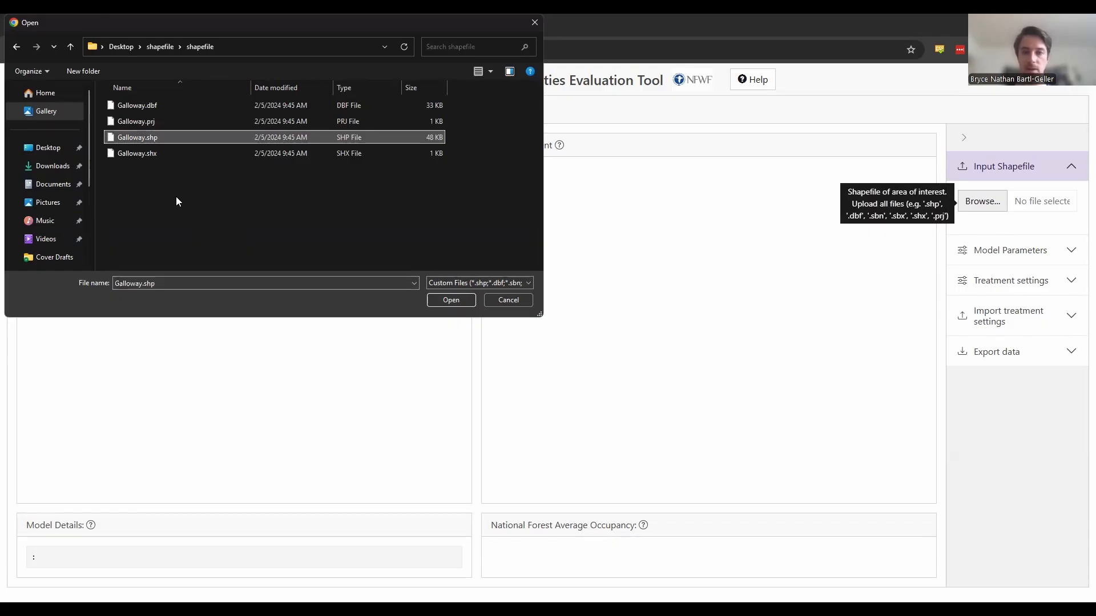
left_click_drag(176, 196, 128, 105)
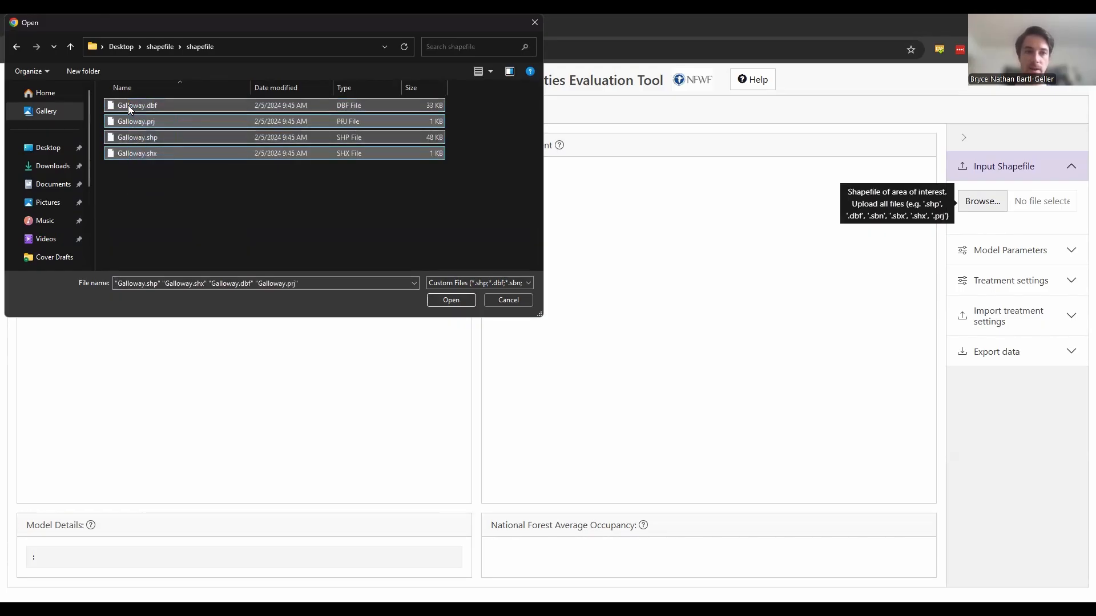
left_click(450, 301)
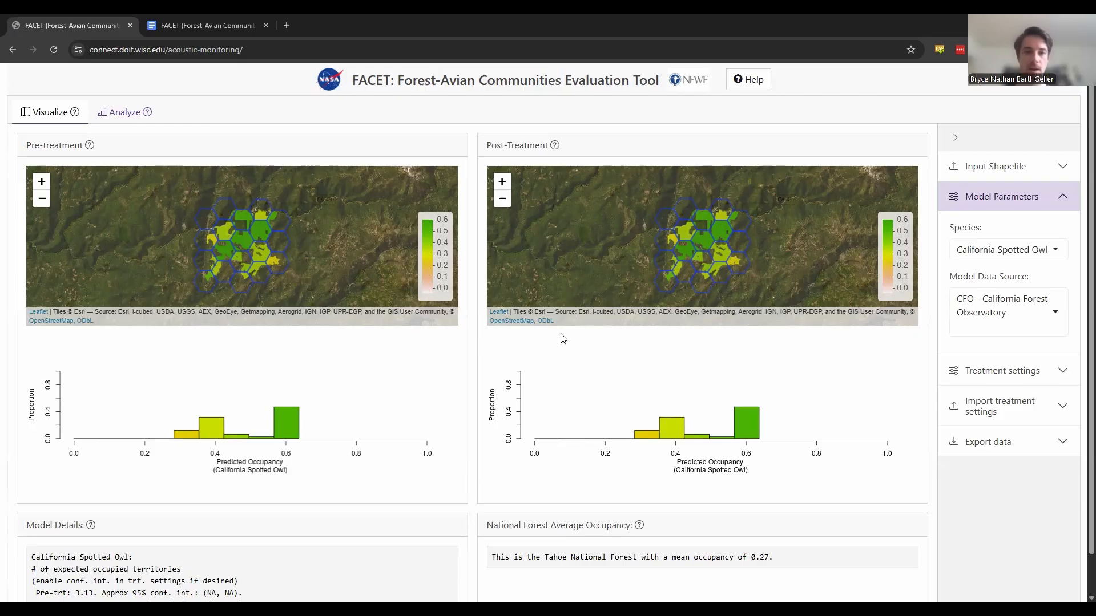
- Review the pre- and post-treatment maps, then the Analyze summary statistics and reference box plots, and return to the Visualize view
scroll(552, 371, "down", 1)
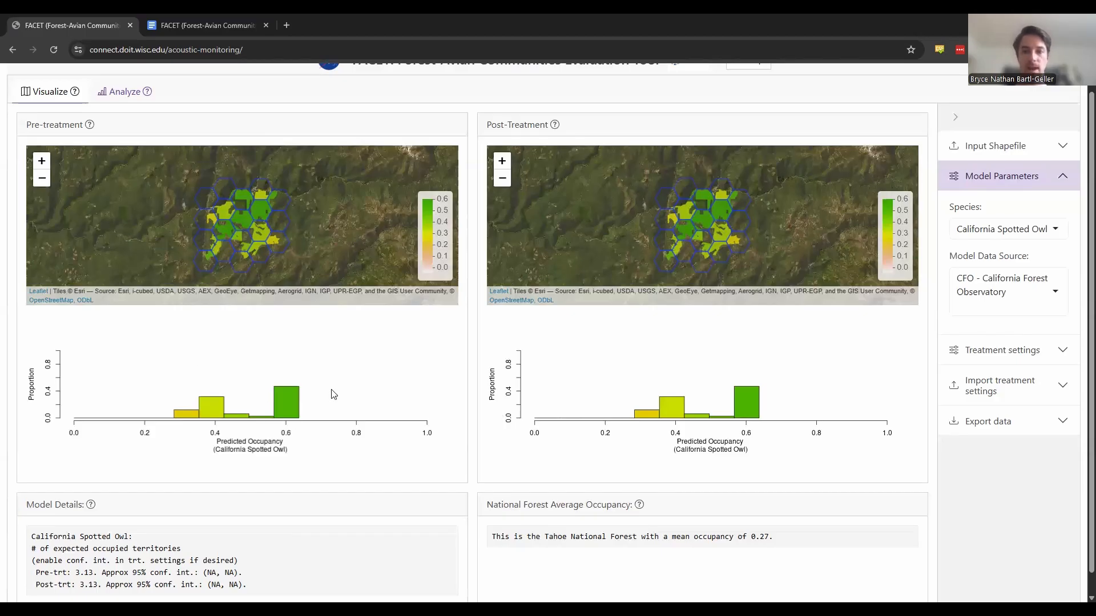
left_click(130, 98)
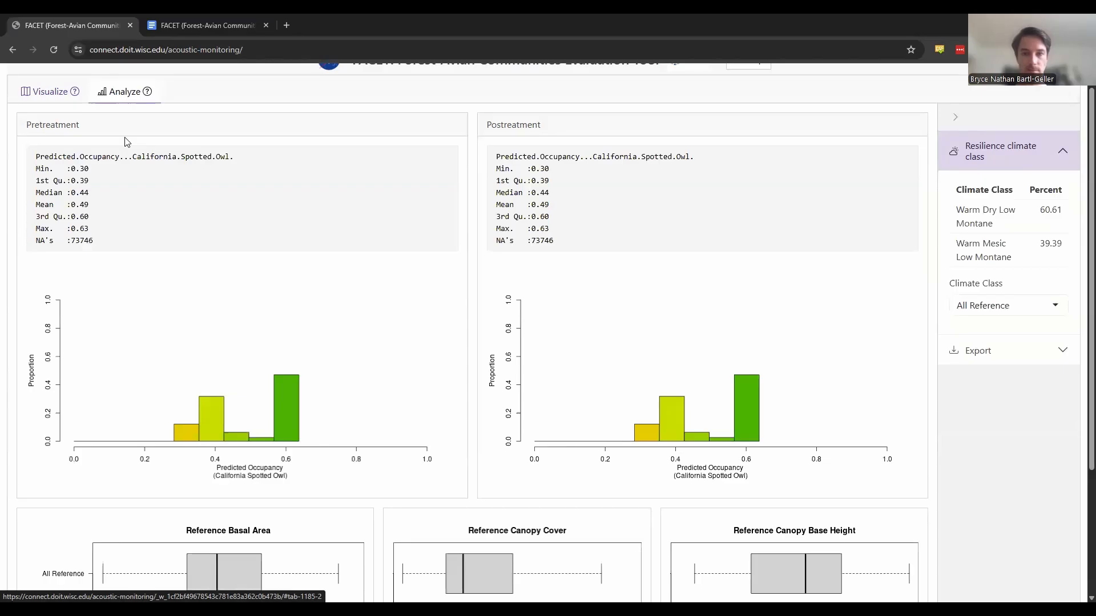
scroll(127, 141, "down", 1)
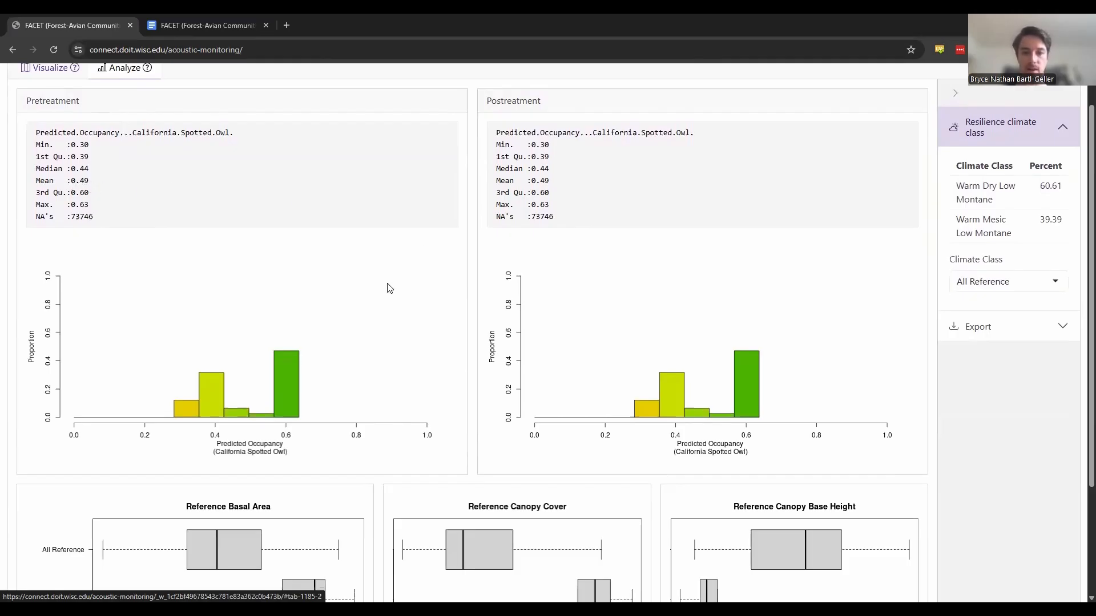
scroll(387, 287, "down", 3)
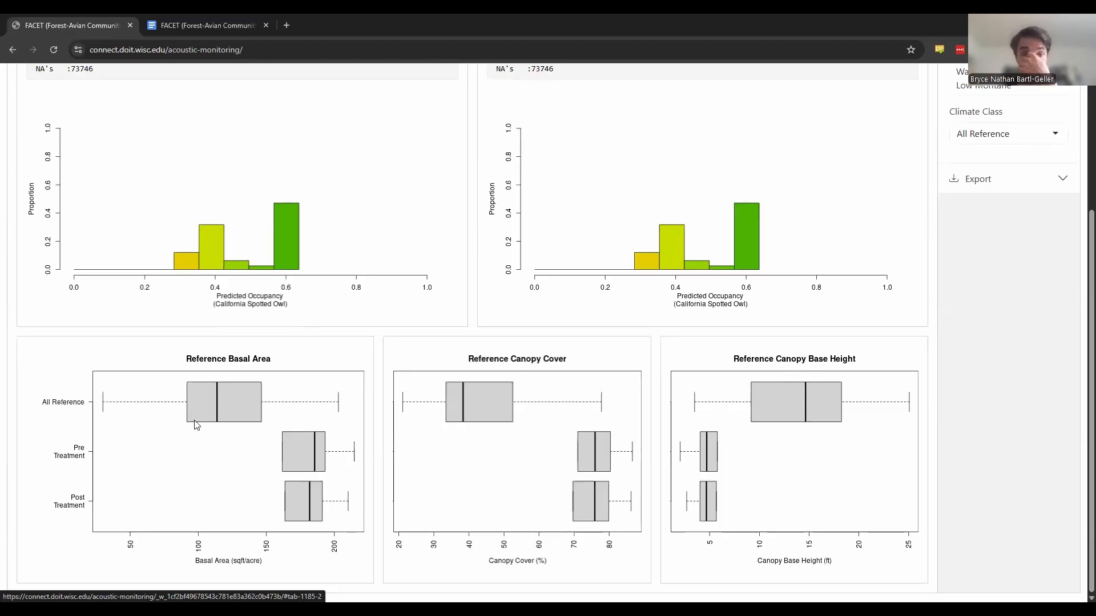
scroll(195, 425, "up", 4)
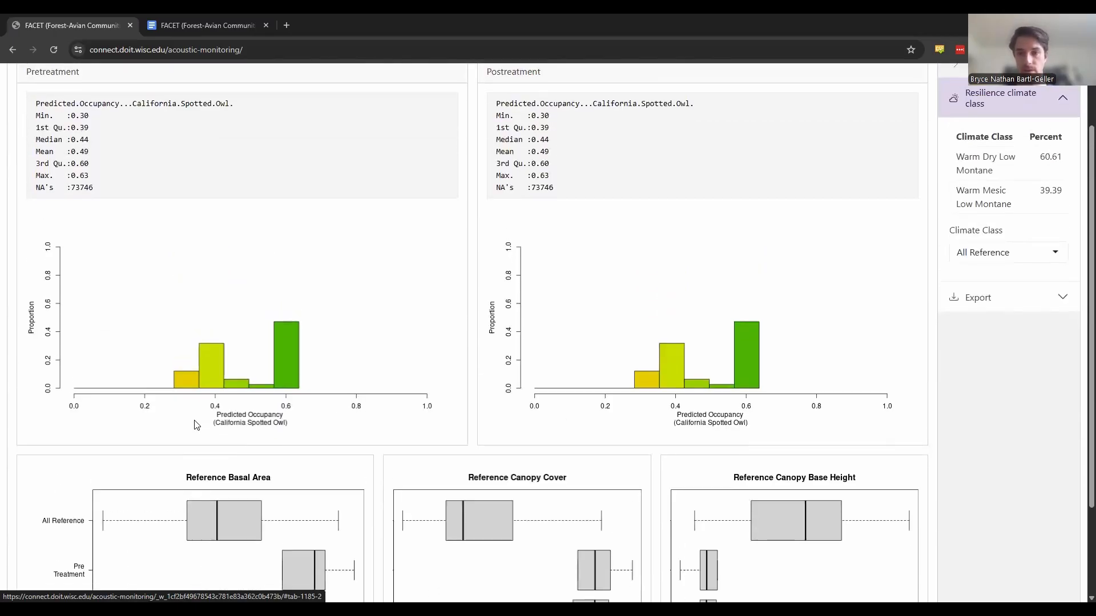
left_click(41, 112)
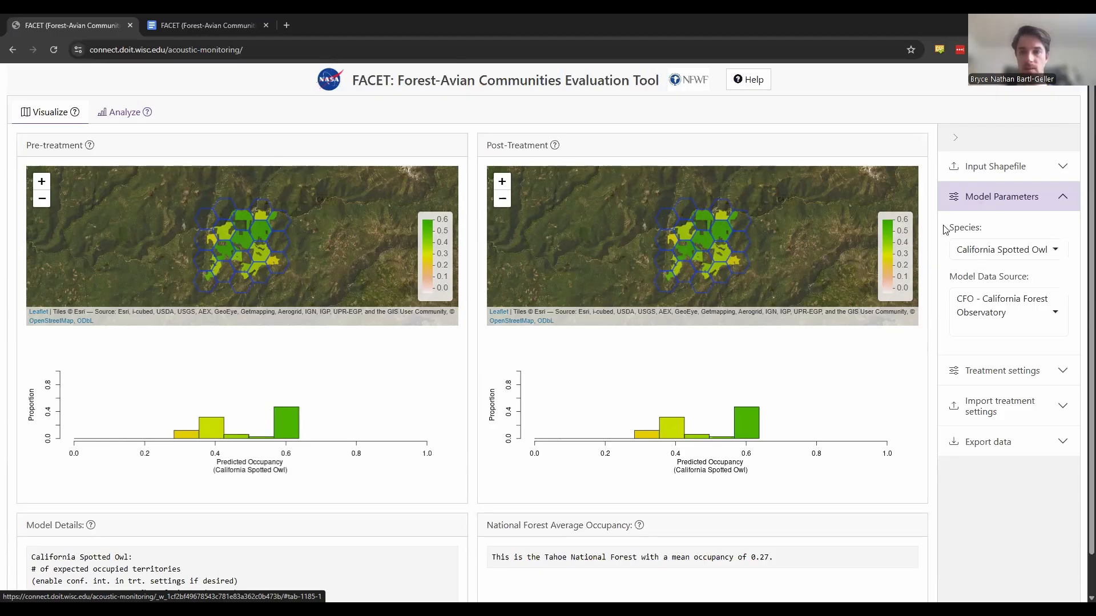
- Browse the species in the model parameters and set the species to Bushtit
left_click(1009, 251)
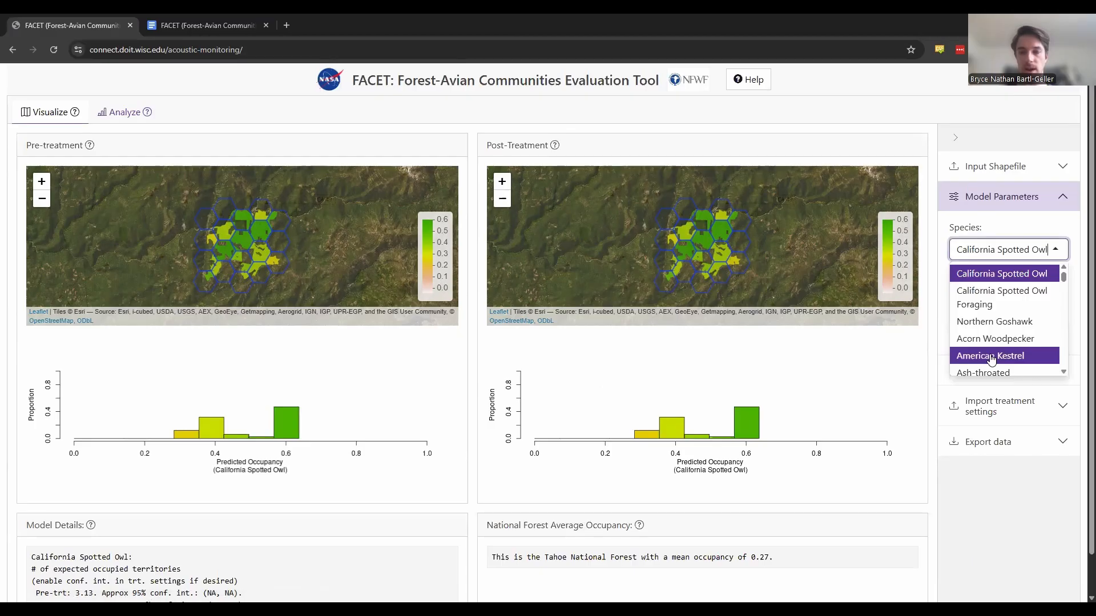
scroll(991, 358, "down", 5)
scroll(992, 358, "down", 5)
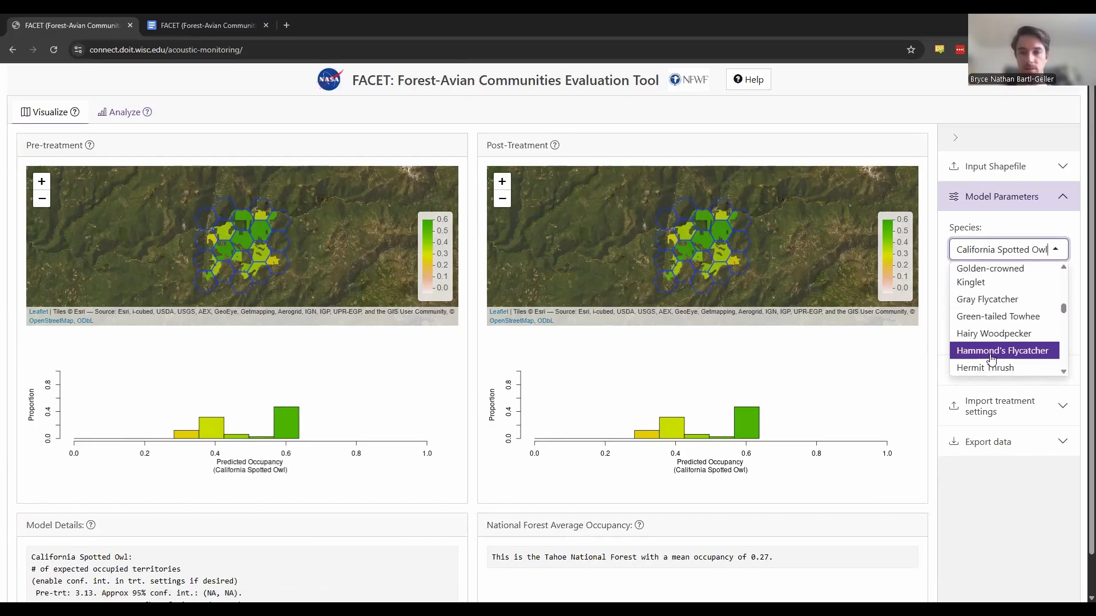
scroll(992, 358, "down", 2)
scroll(991, 359, "up", 10)
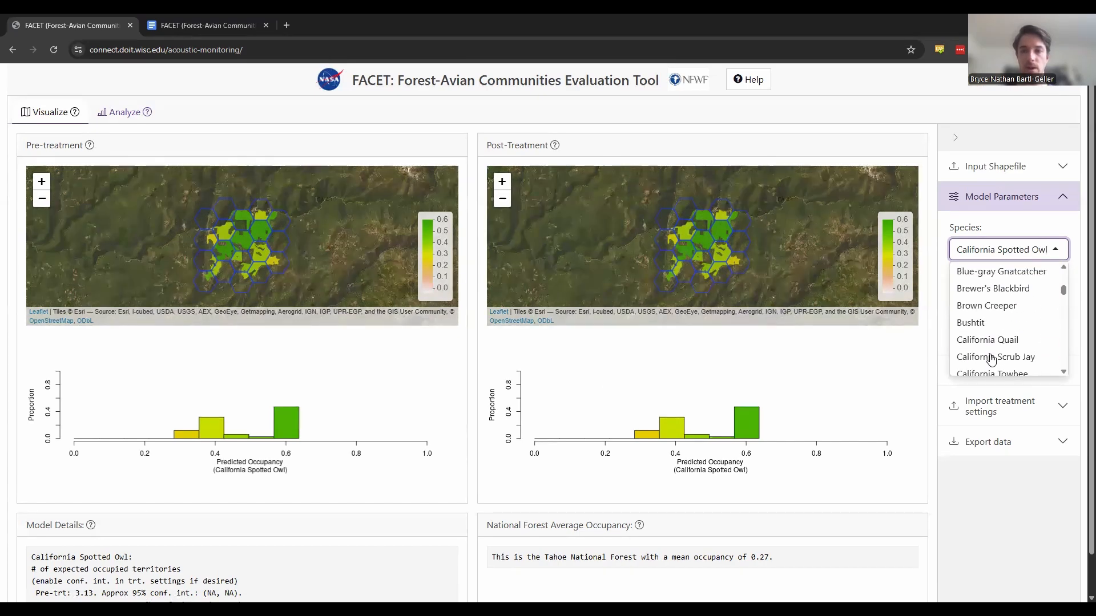
left_click(990, 327)
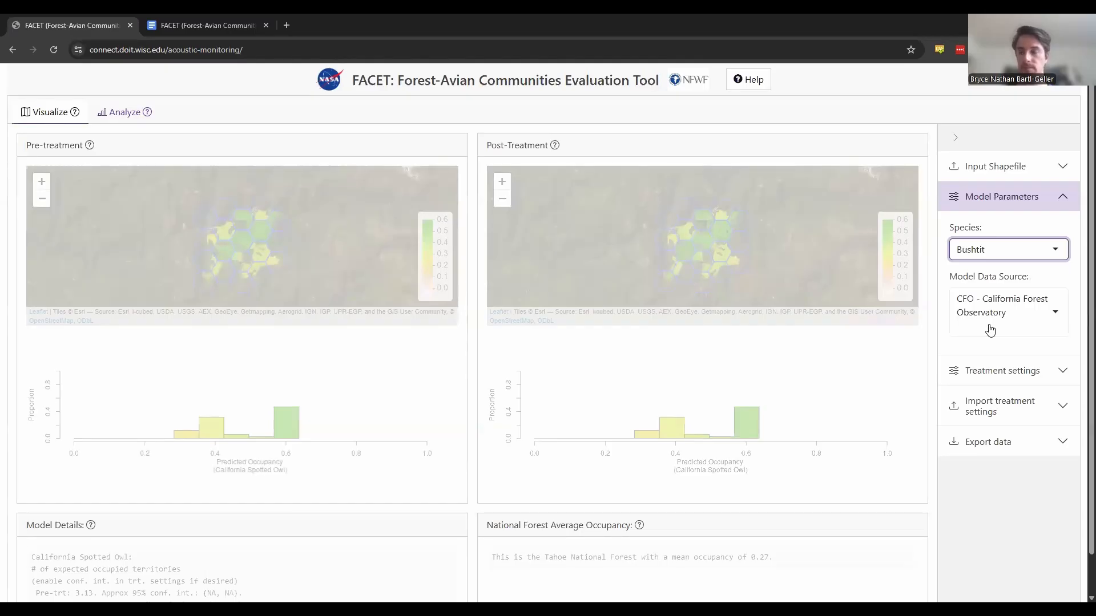
- Set the model species back to California Spotted Owl
left_click(1003, 251)
scroll(1002, 330, "up", 5)
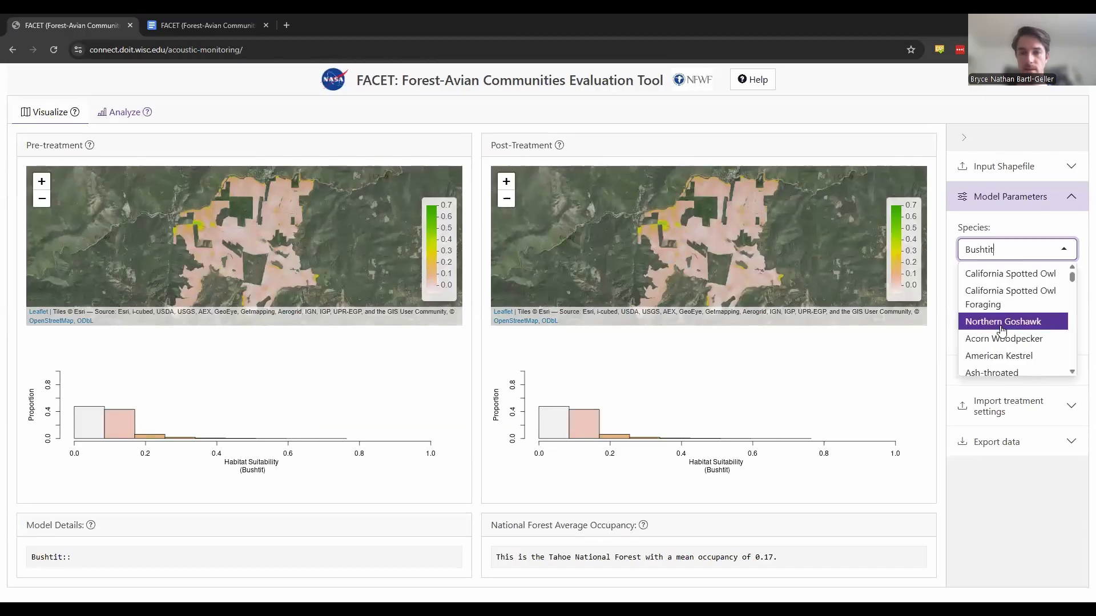
left_click(999, 275)
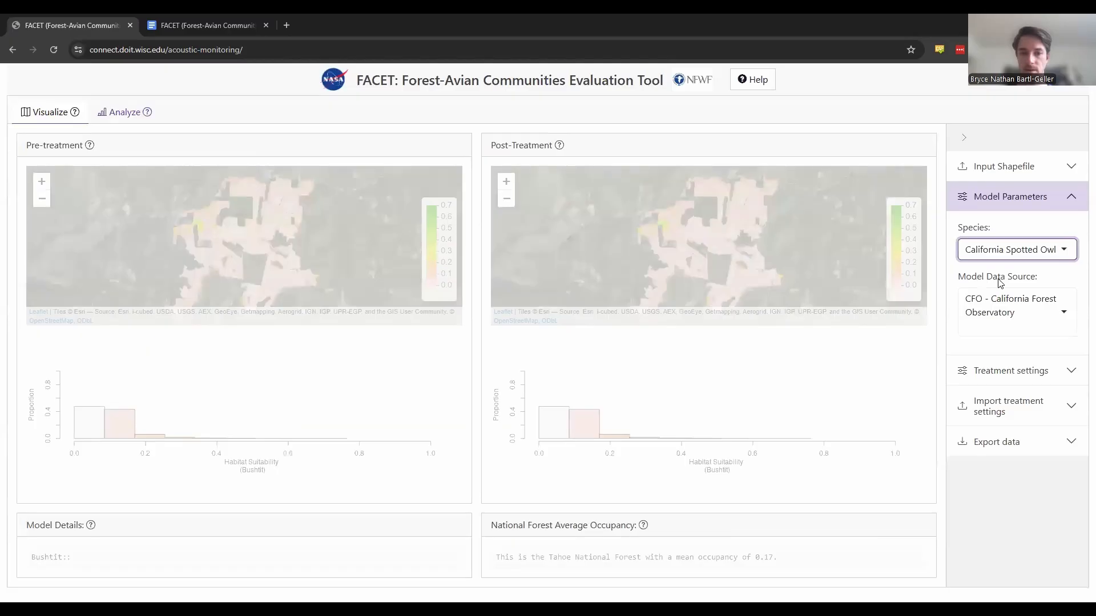
- Check which model data sources are offered, then open the treatment settings and look through their options
left_click(981, 323)
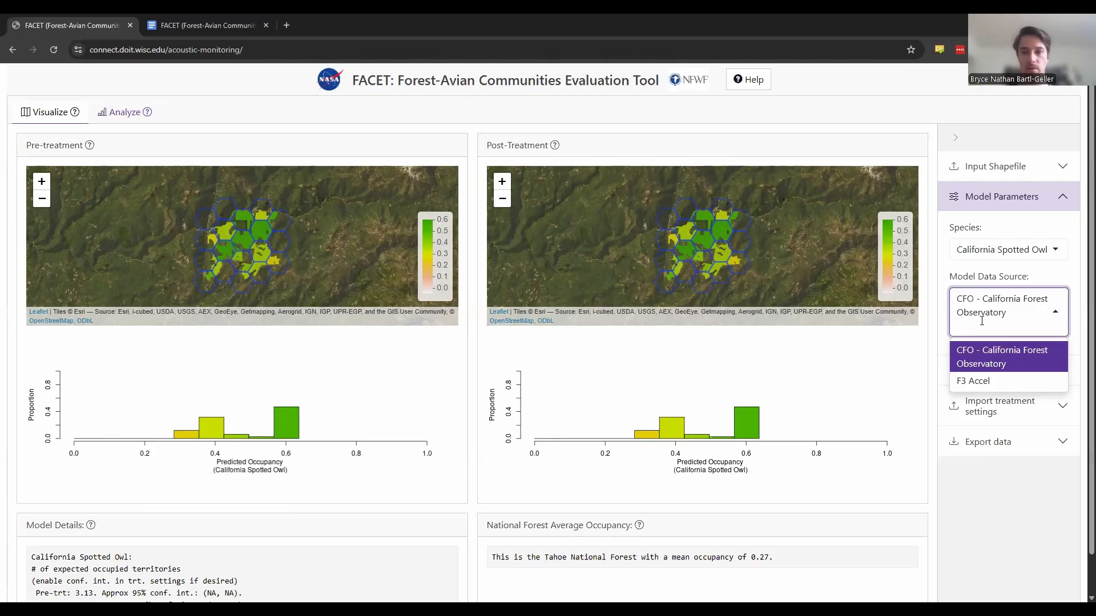
left_click(945, 312)
left_click(959, 369)
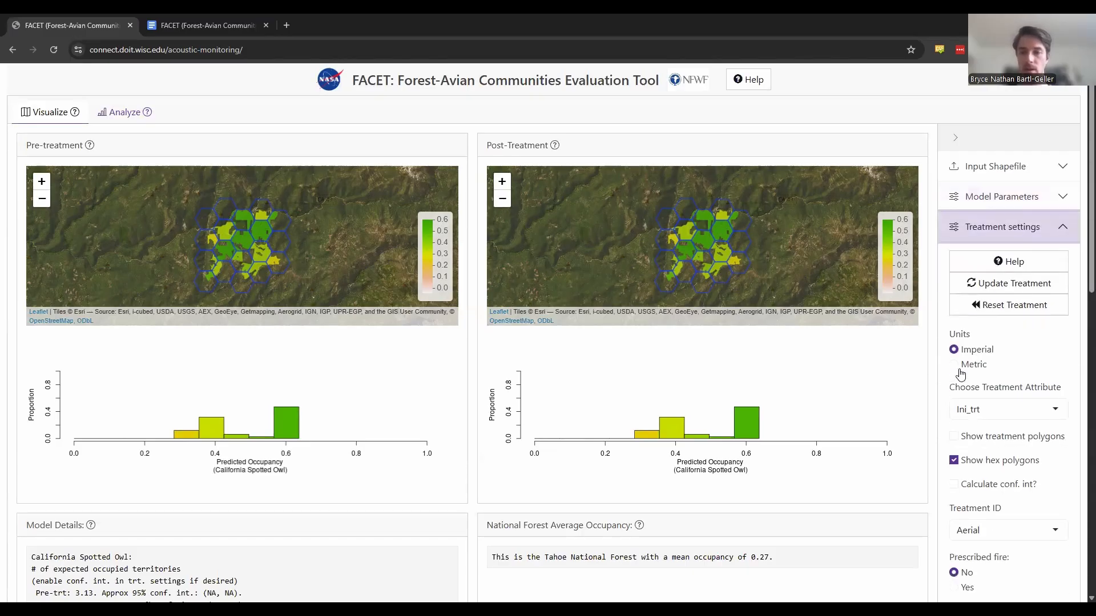
scroll(960, 374, "down", 1)
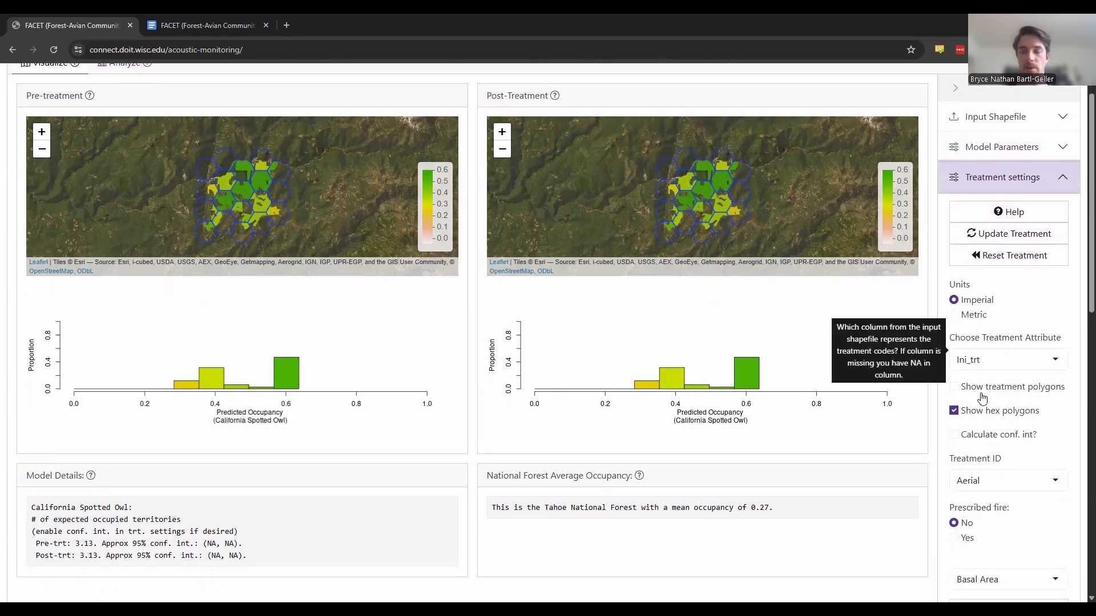
scroll(989, 403, "down", 1)
scroll(989, 404, "down", 1)
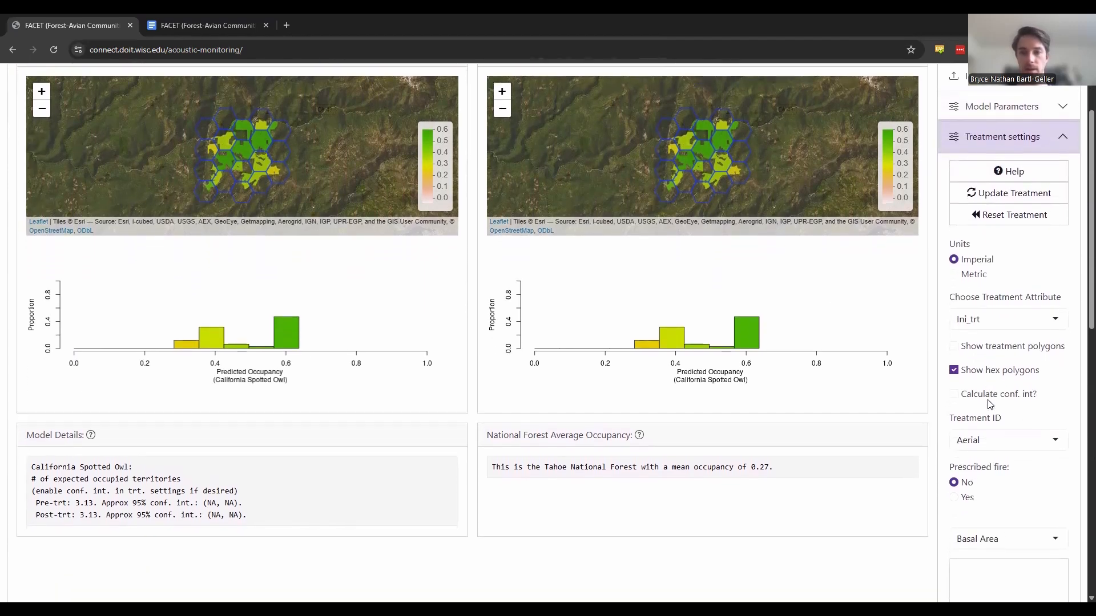
scroll(964, 402, "up", 1)
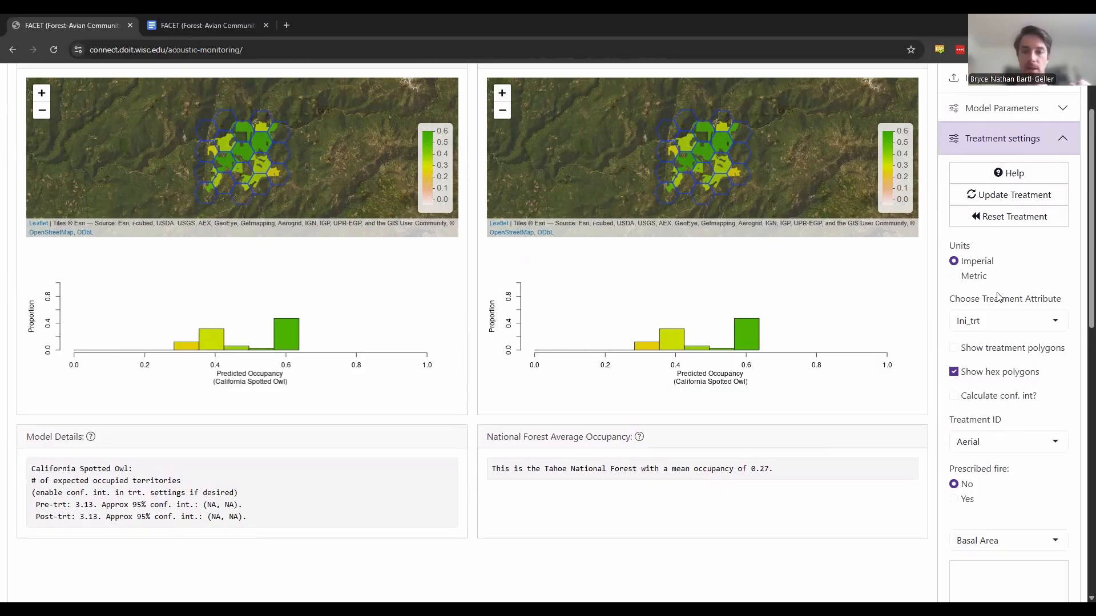
- Check which shapefile columns can be chosen as the treatment attribute and close the list
mouse_move(1021, 308)
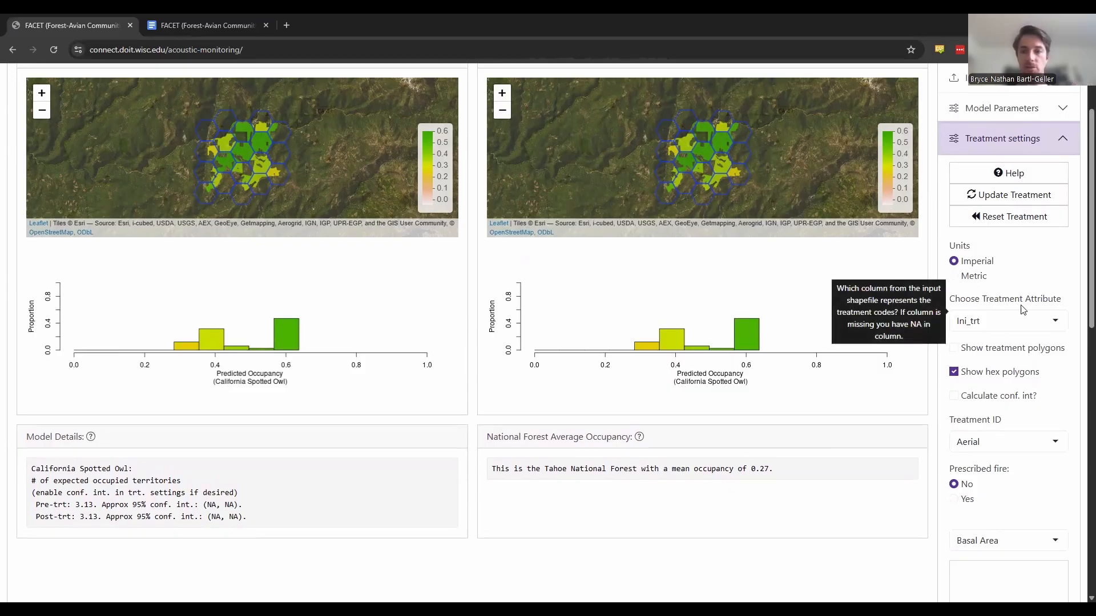
left_click(980, 323)
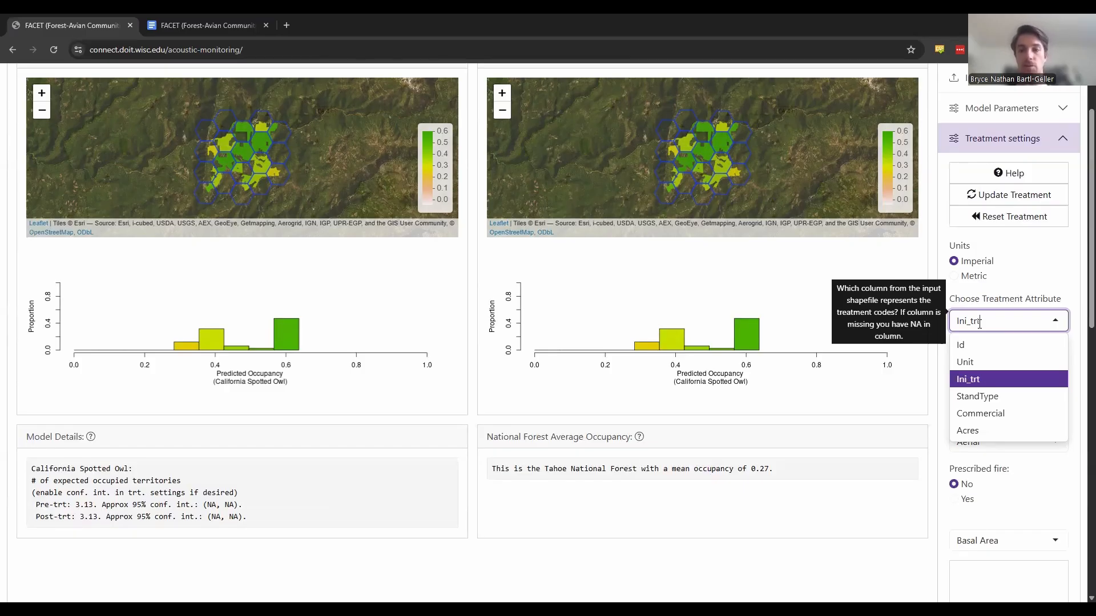
left_click(1054, 320)
left_click(1054, 321)
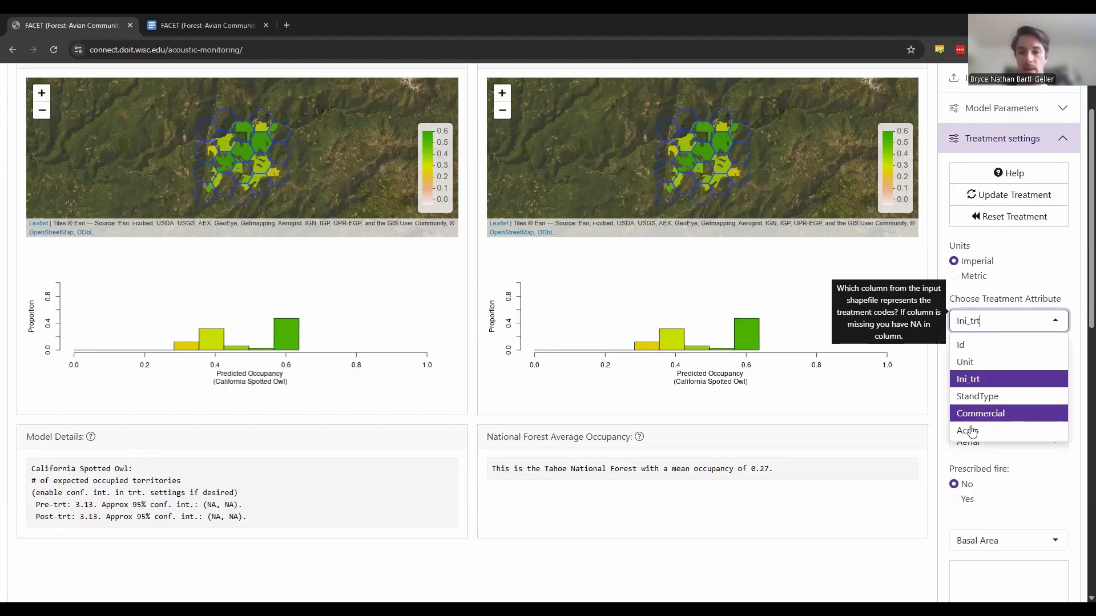
left_click(918, 438)
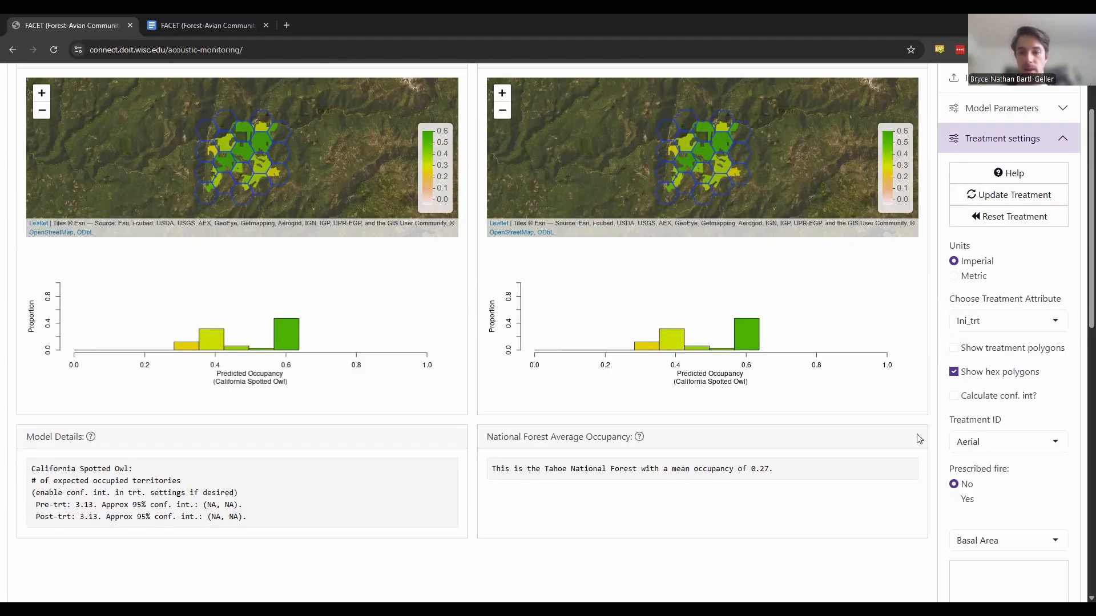
- Check which treatment IDs are available for editing and close the list
left_click(979, 444)
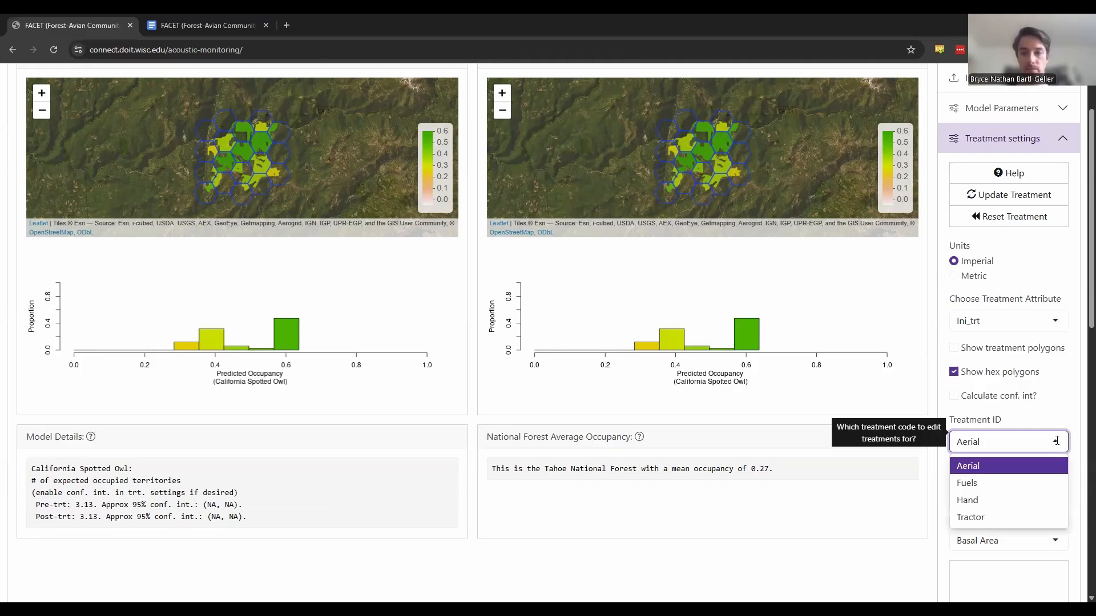
left_click(1065, 373)
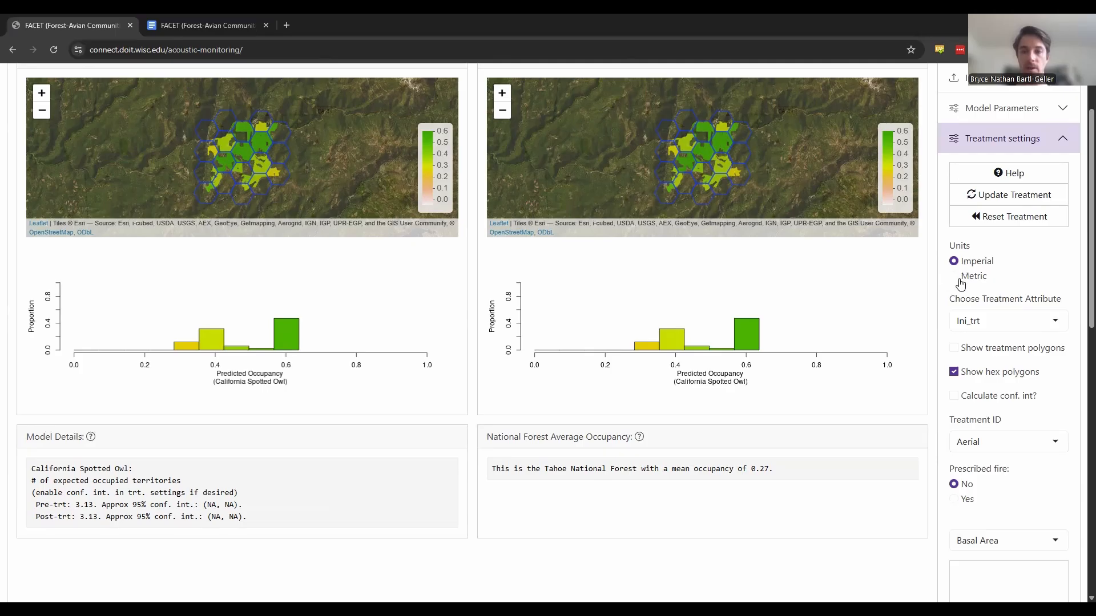
- Show the treatment polygons, inspect them up close on the post-treatment map, and hide them again
left_click(955, 348)
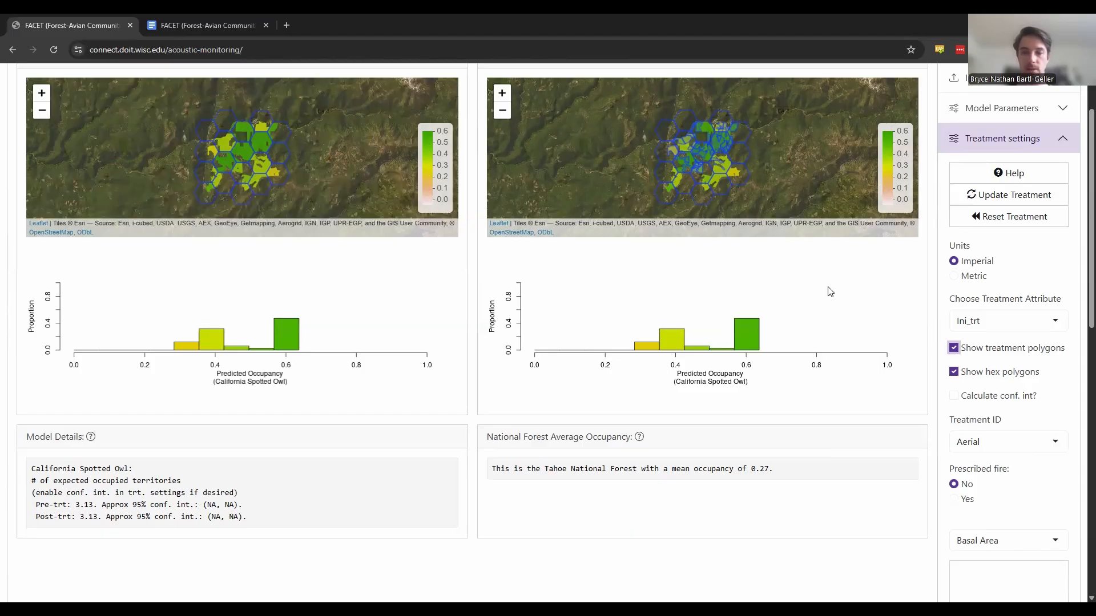
scroll(695, 150, "up", 3)
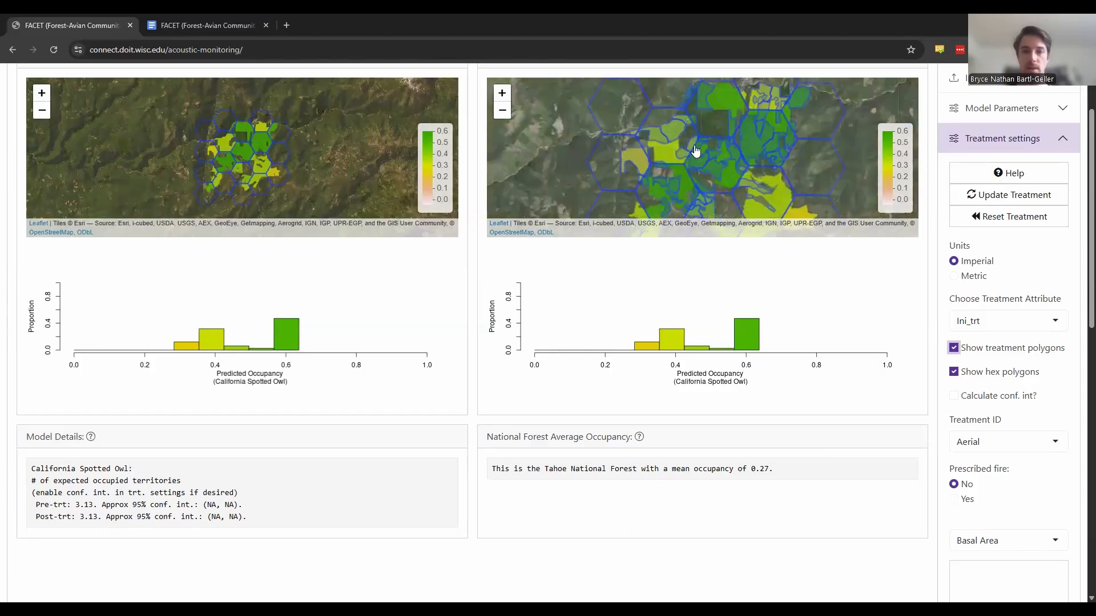
scroll(704, 148, "up", 2)
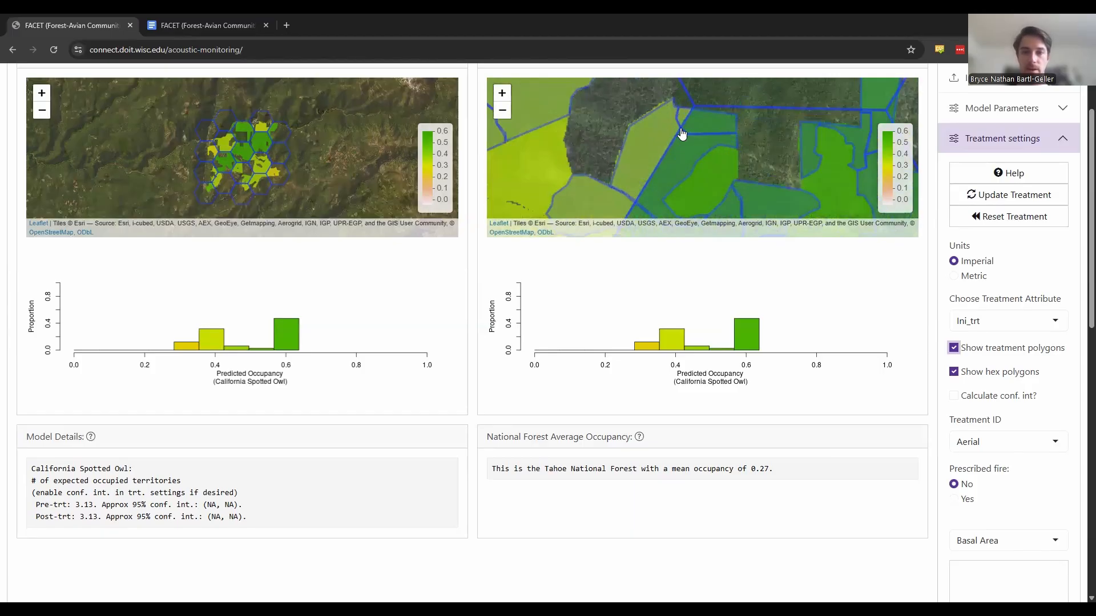
left_click_drag(634, 146, 654, 160)
scroll(648, 149, "up", 1)
scroll(648, 149, "down", 1)
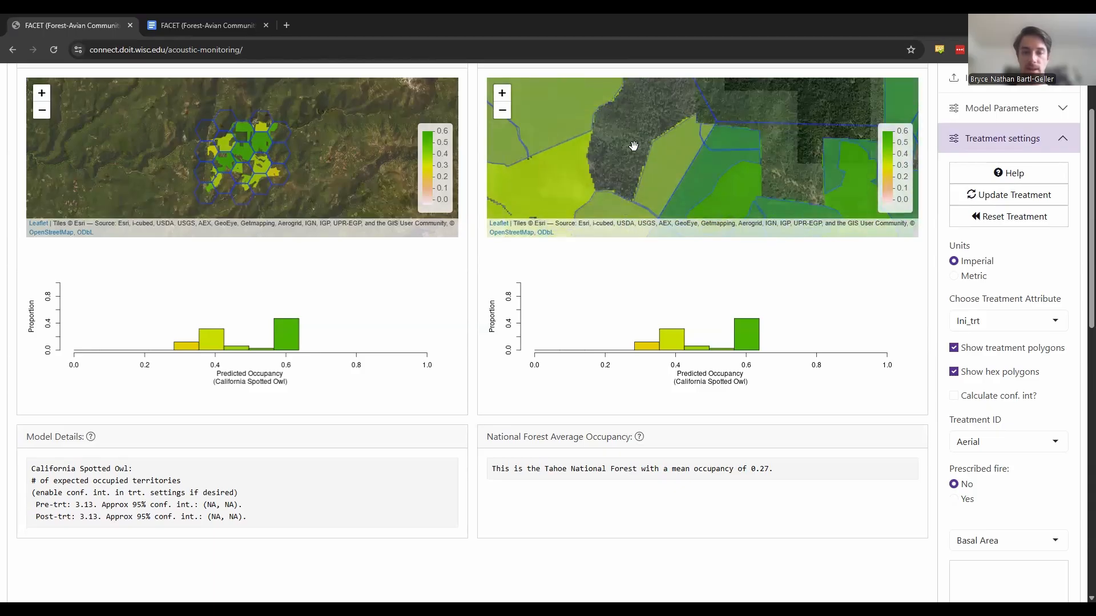
scroll(624, 151, "down", 1)
left_click_drag(586, 153, 643, 105)
scroll(694, 121, "down", 1)
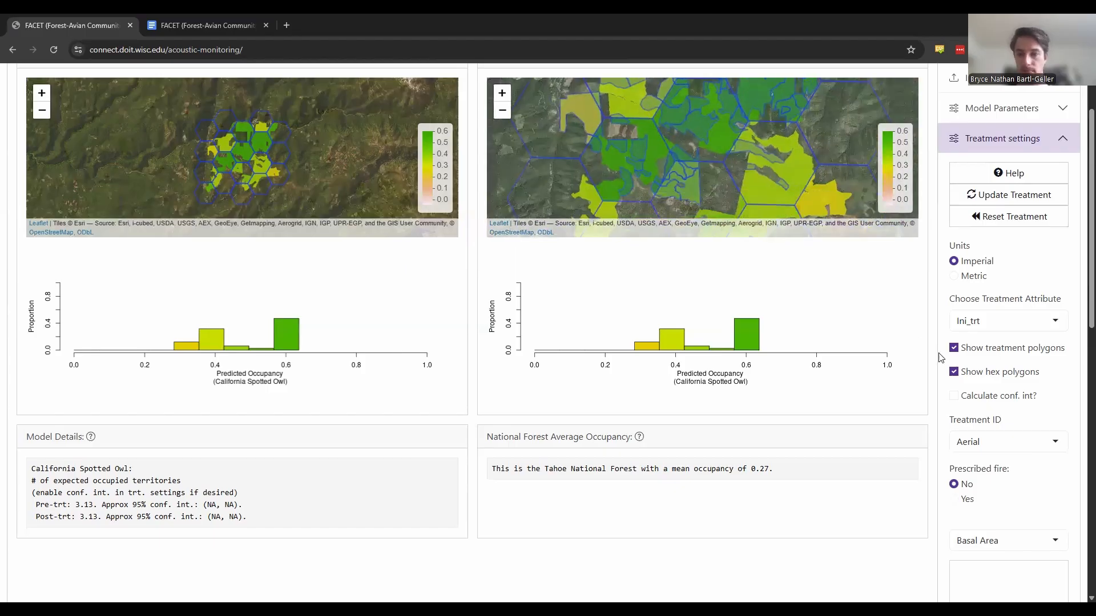
left_click(953, 349)
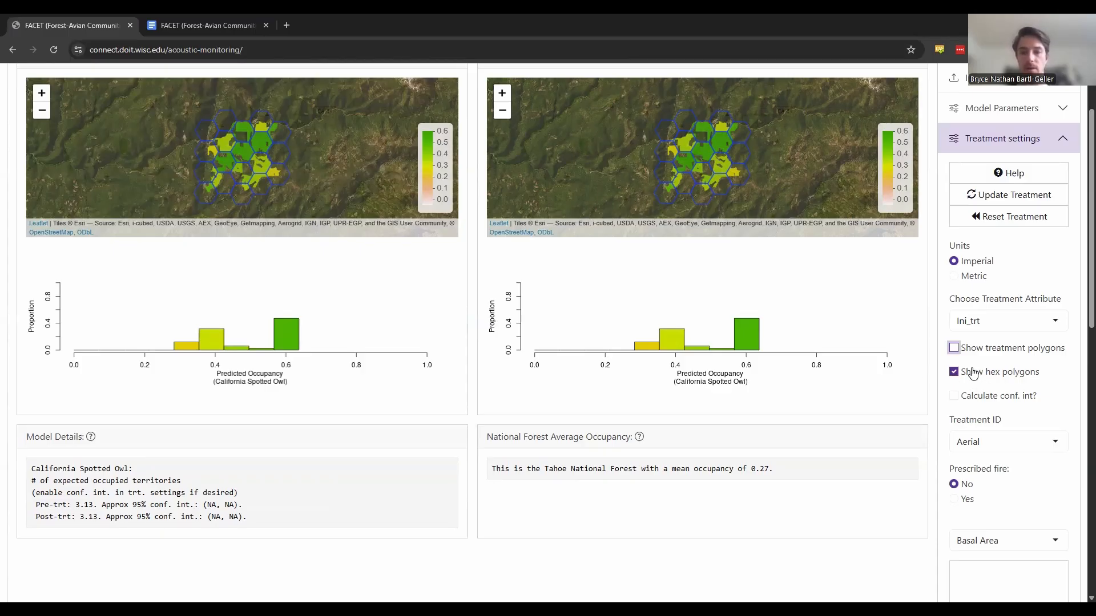
- Look through the Aerial treatment's confidence interval, prescribed fire, basal area, canopy cover and canopy base height settings
mouse_move(958, 395)
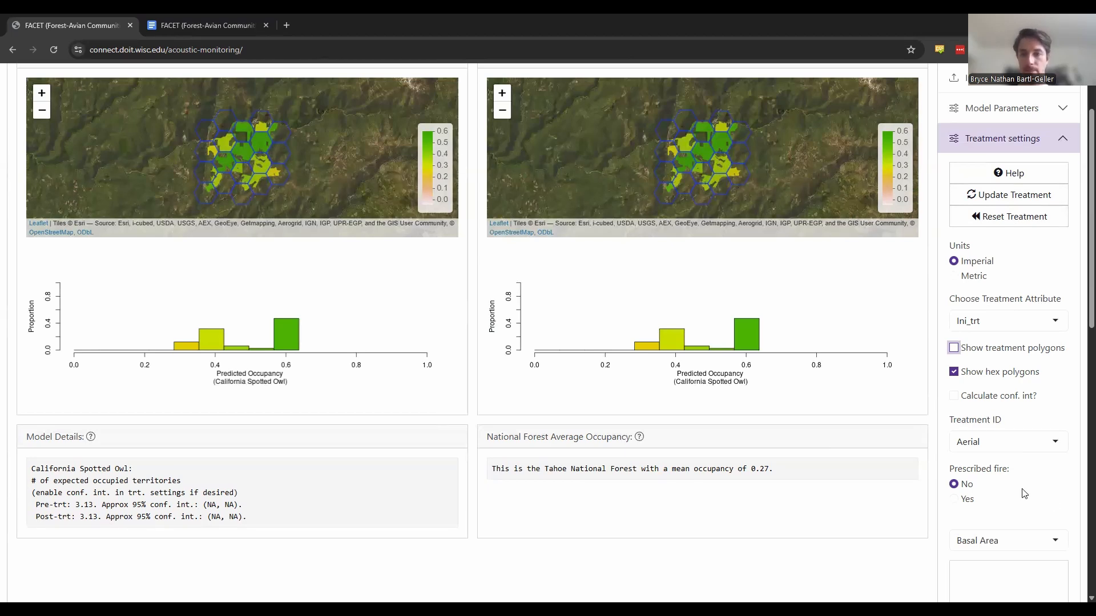
scroll(1021, 491, "down", 2)
scroll(1022, 494, "down", 4)
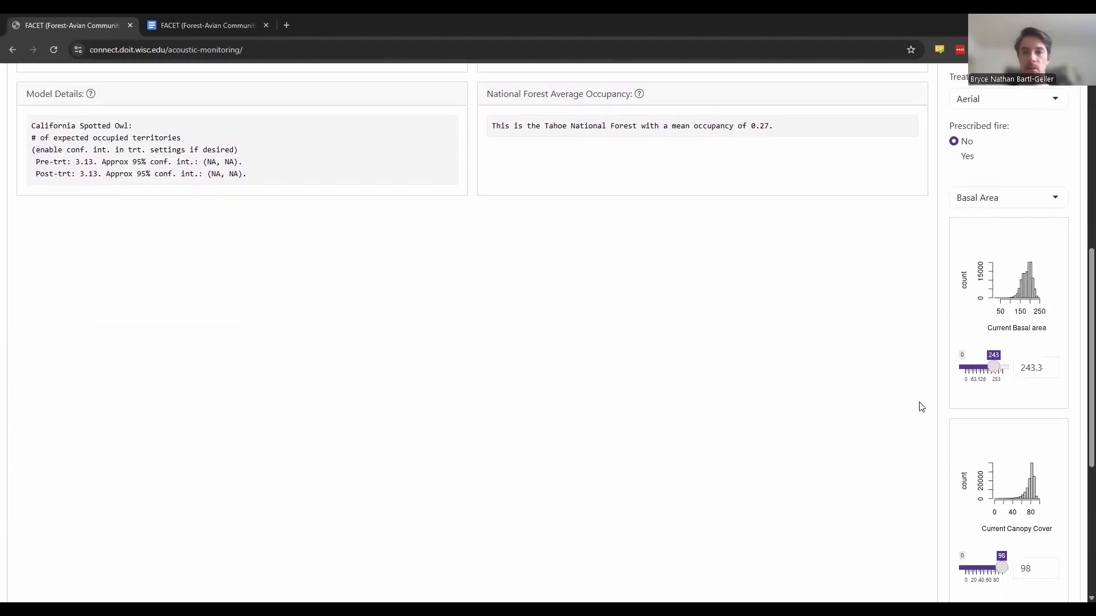
scroll(919, 405, "down", 1)
scroll(919, 405, "down", 1)
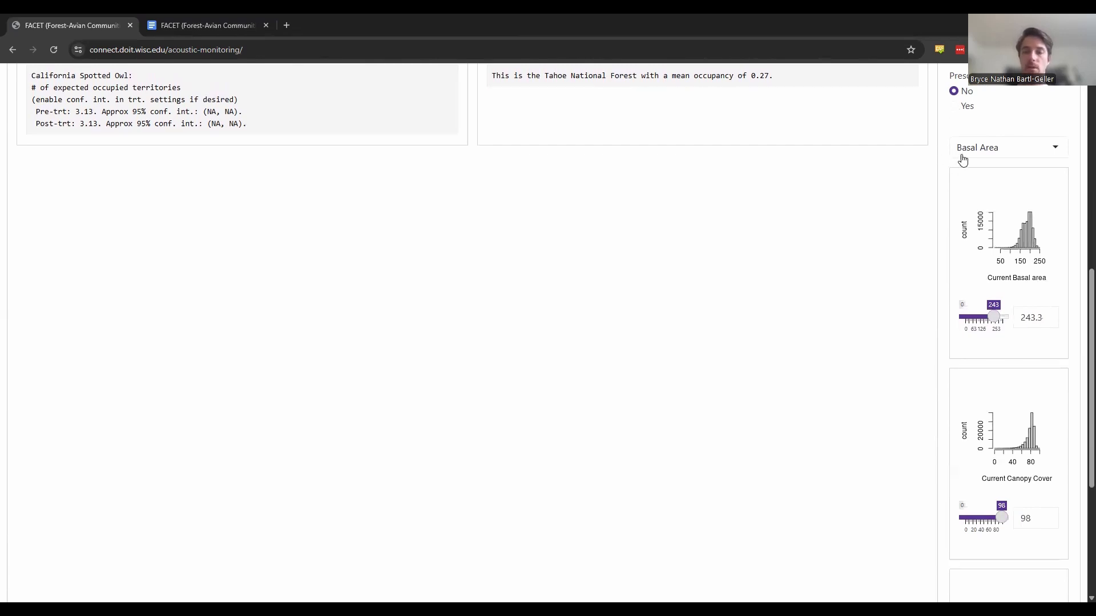
scroll(905, 288, "down", 2)
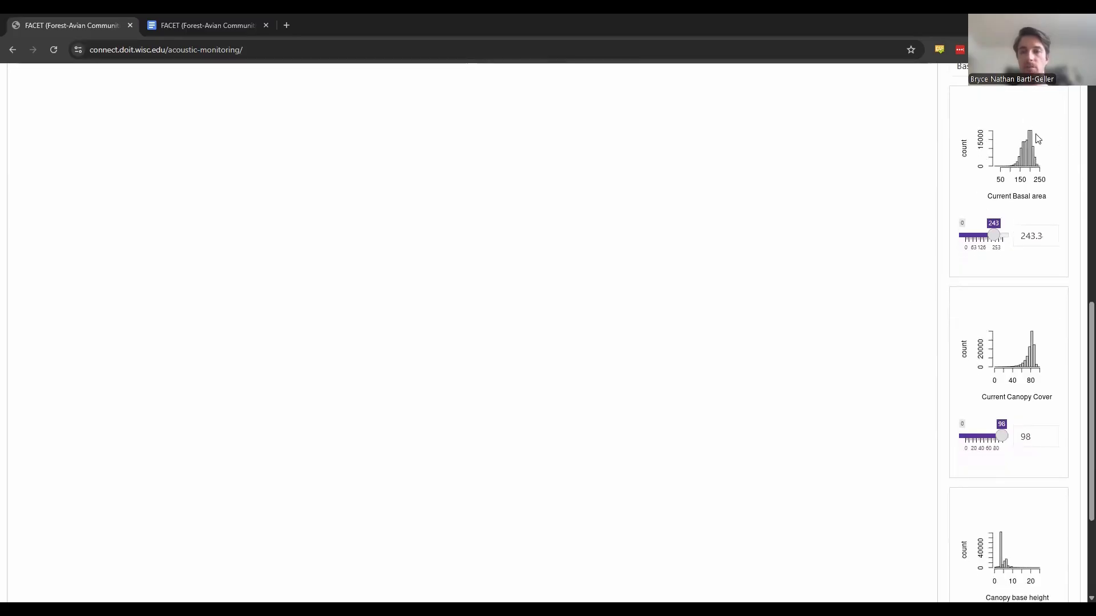
scroll(1036, 138, "up", 1)
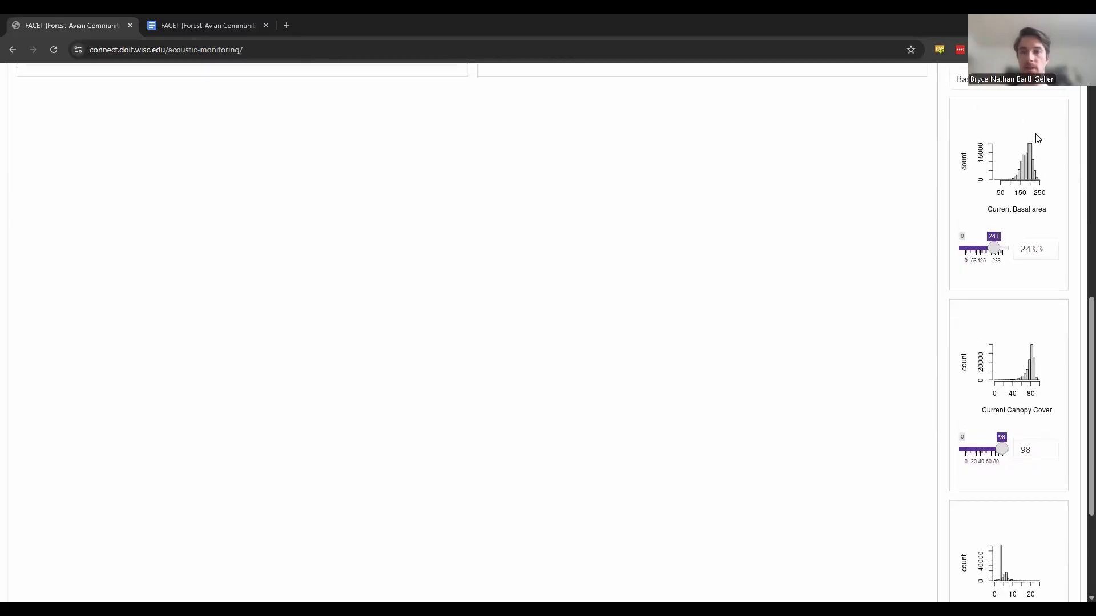
- Switch the forest structure metric to Quad Mean Diameter and return it to Basal Area
left_click(1036, 90)
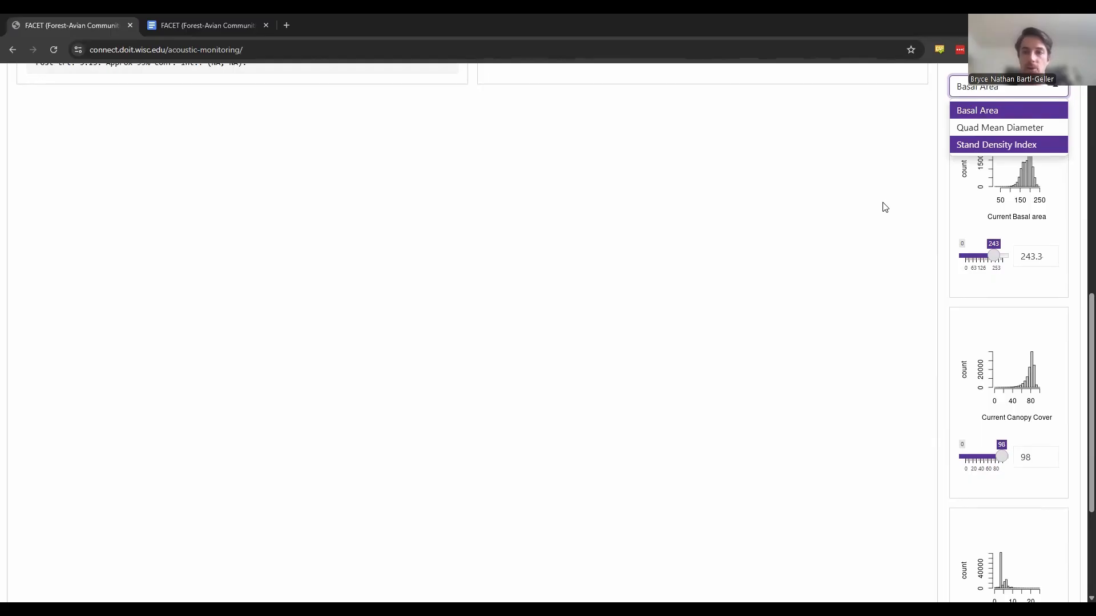
left_click(969, 129)
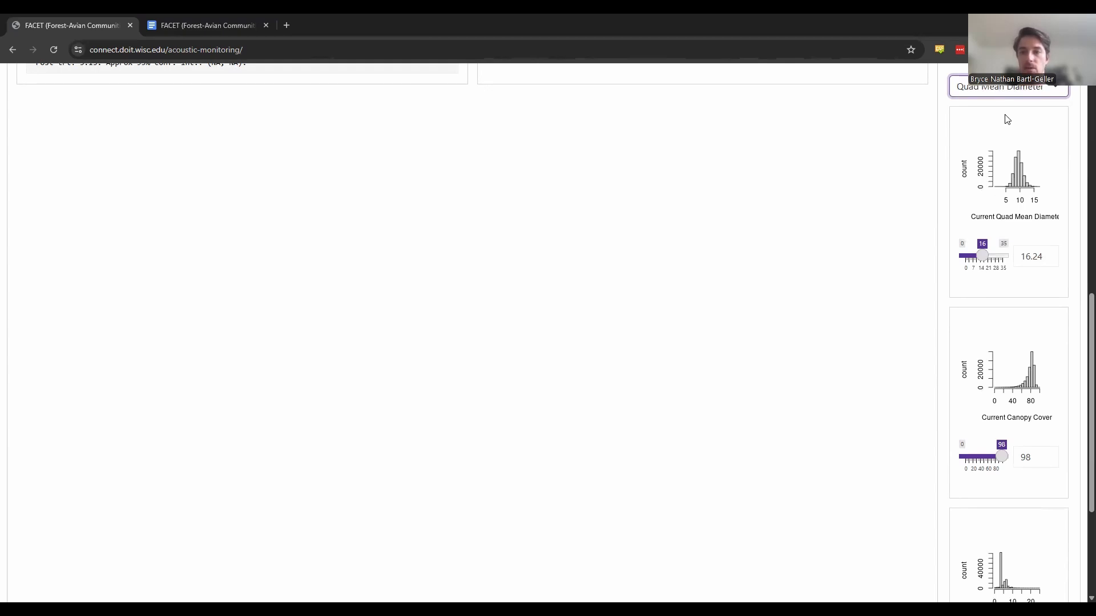
left_click(1008, 93)
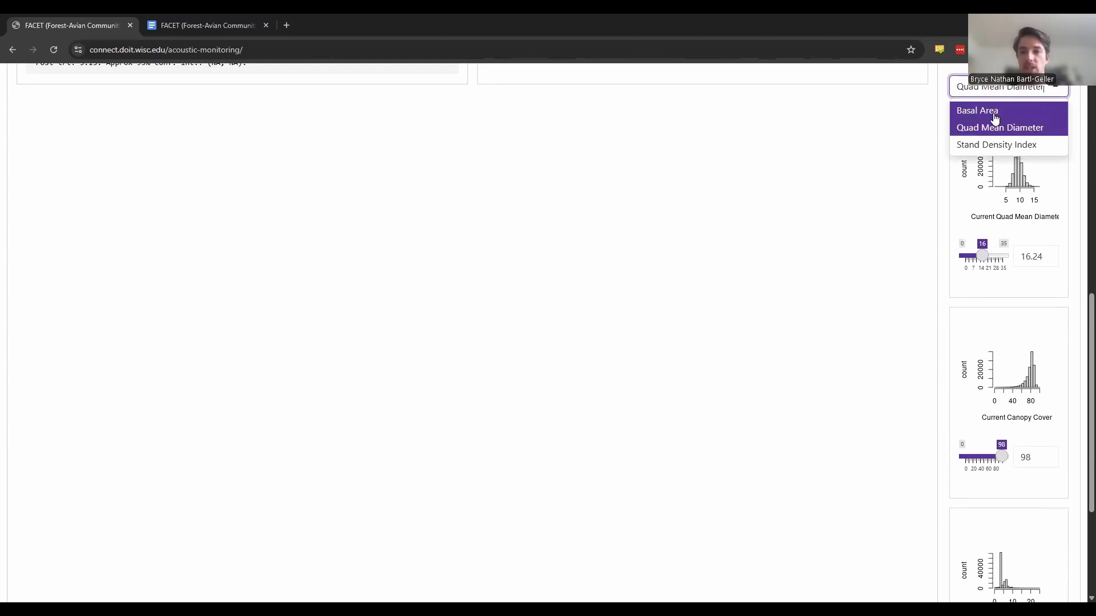
left_click(993, 113)
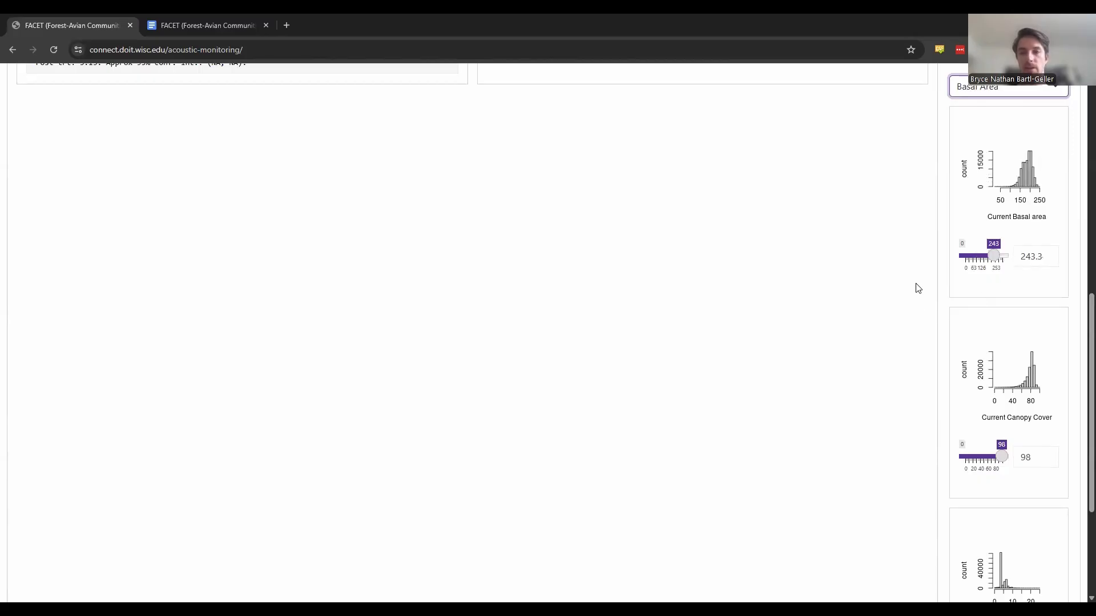
- Set the Aerial treatment's basal area to 49, canopy cover to 28 and canopy base height to 36
scroll(910, 302, "down", 3)
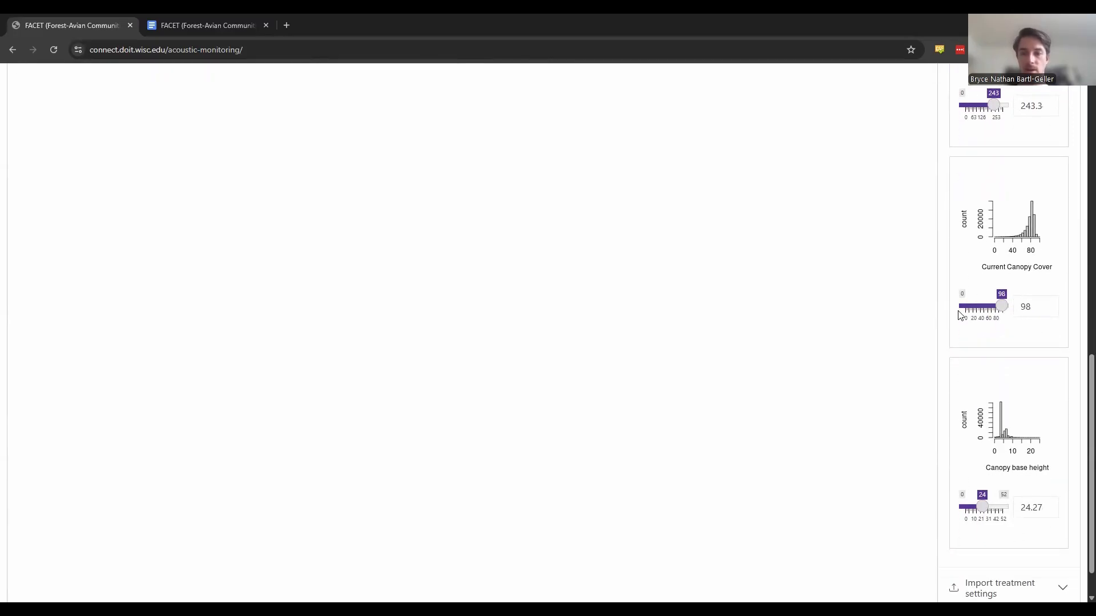
scroll(861, 411, "down", 1)
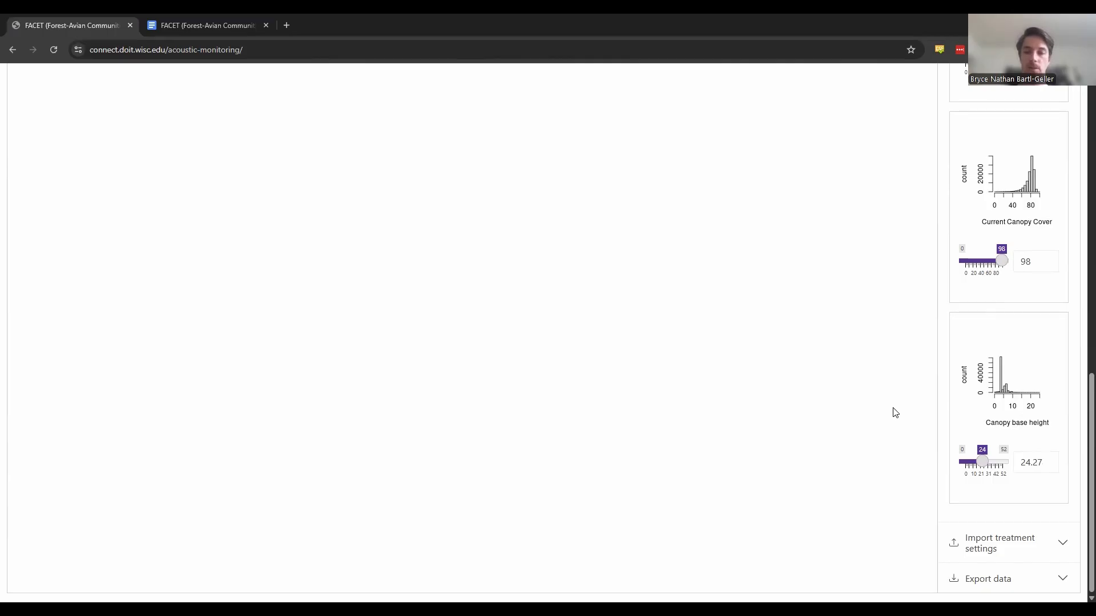
scroll(894, 412, "up", 2)
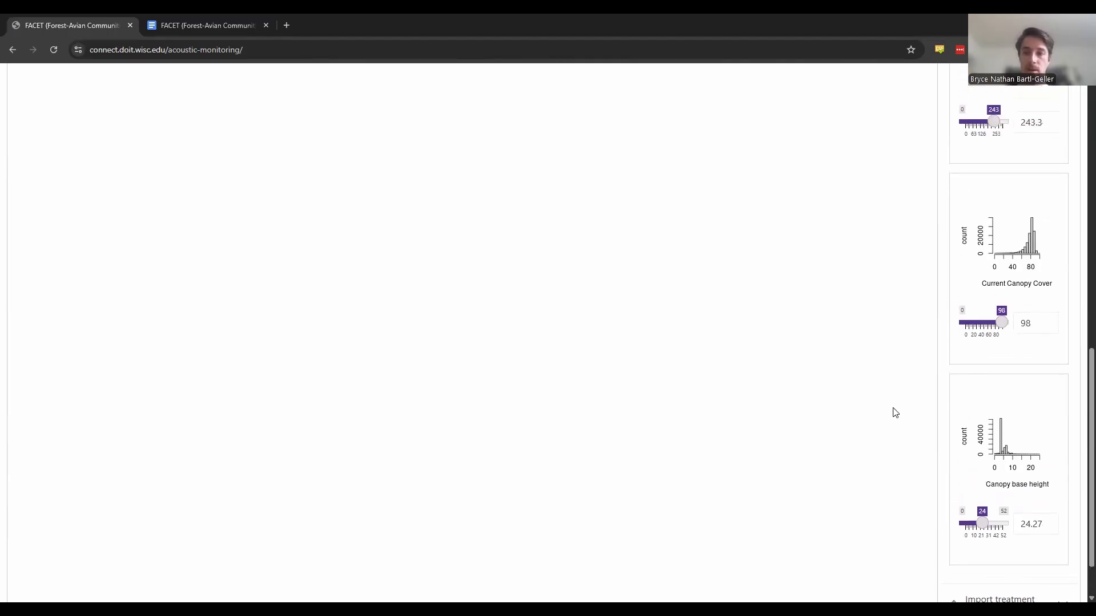
scroll(924, 330, "up", 1)
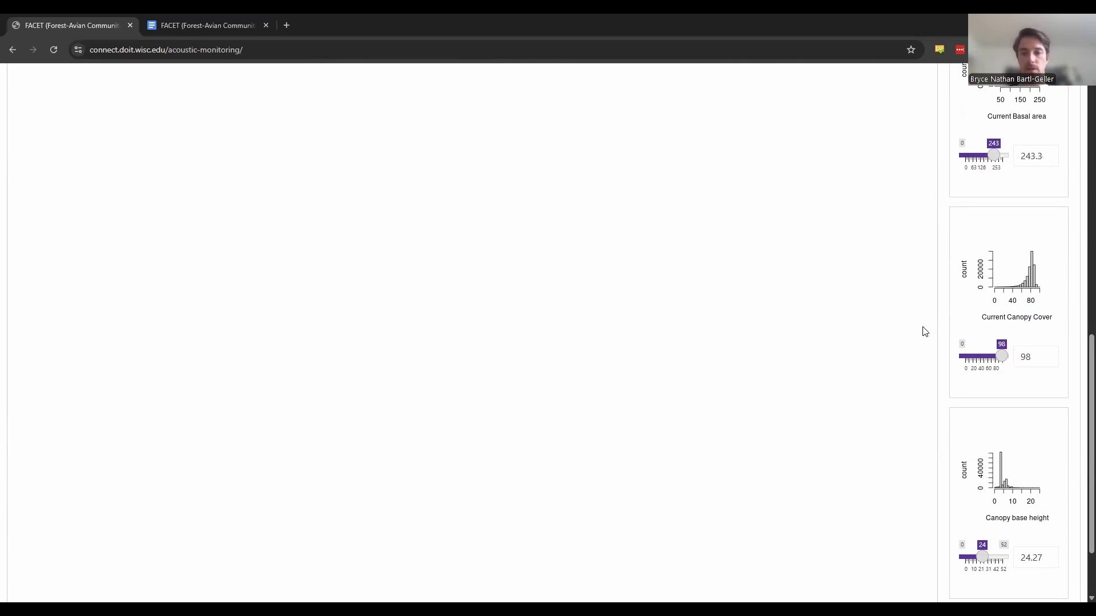
left_click(970, 155)
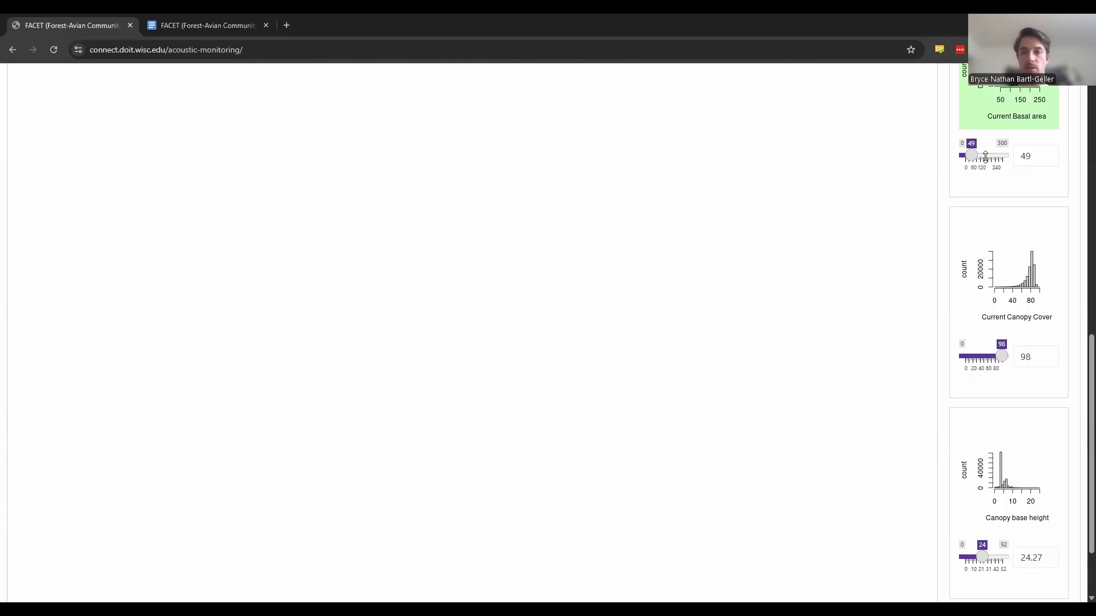
left_click(975, 358)
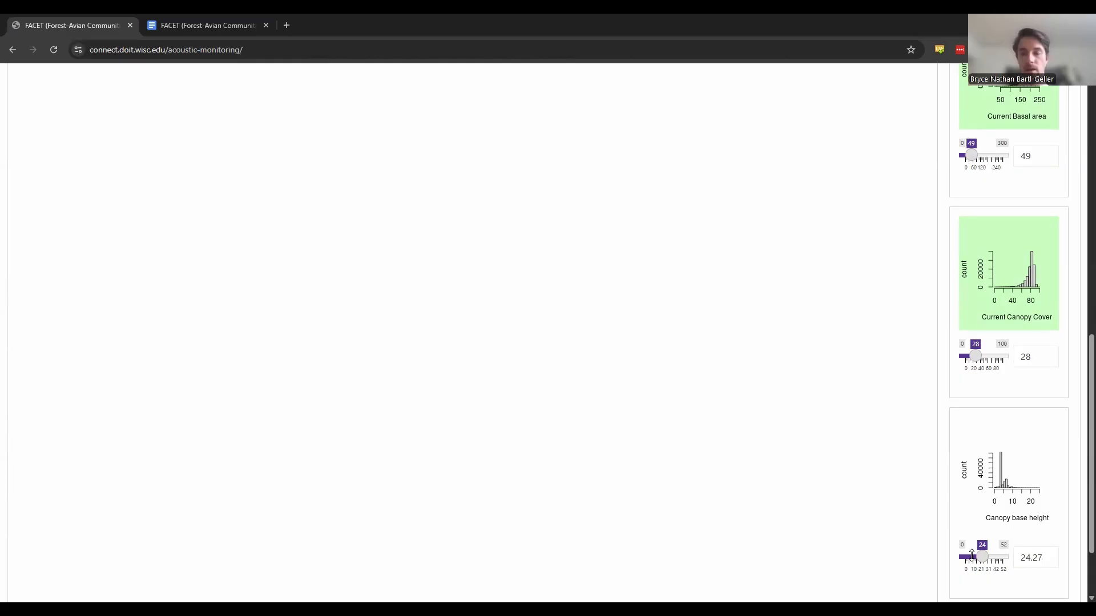
left_click(991, 557)
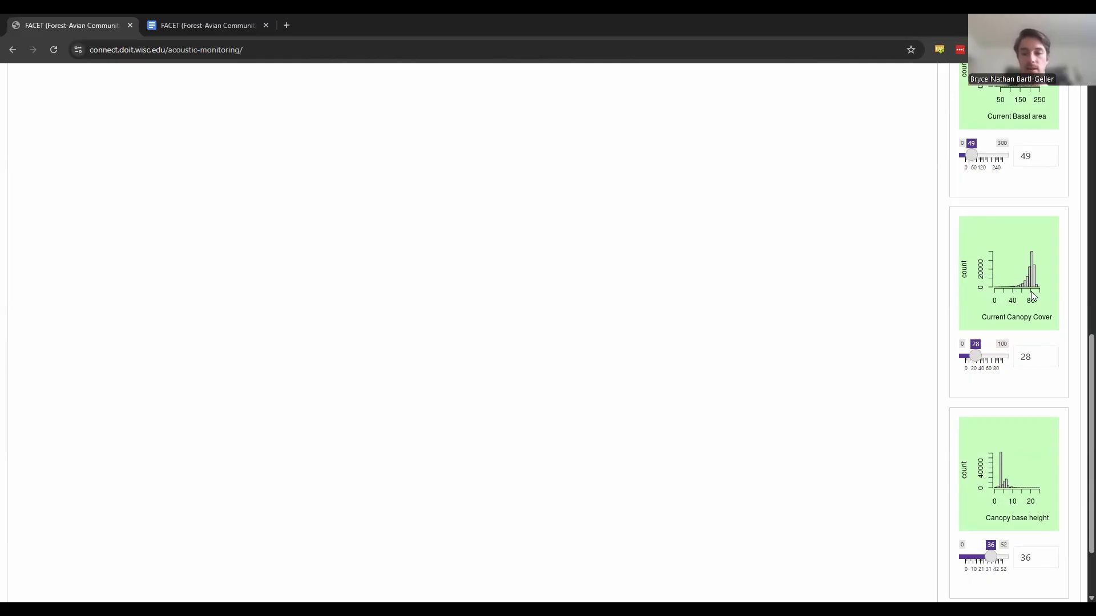
- Switch the treatment ID to Hand and look through its basal area, canopy cover and canopy base height settings
scroll(1032, 294, "up", 5)
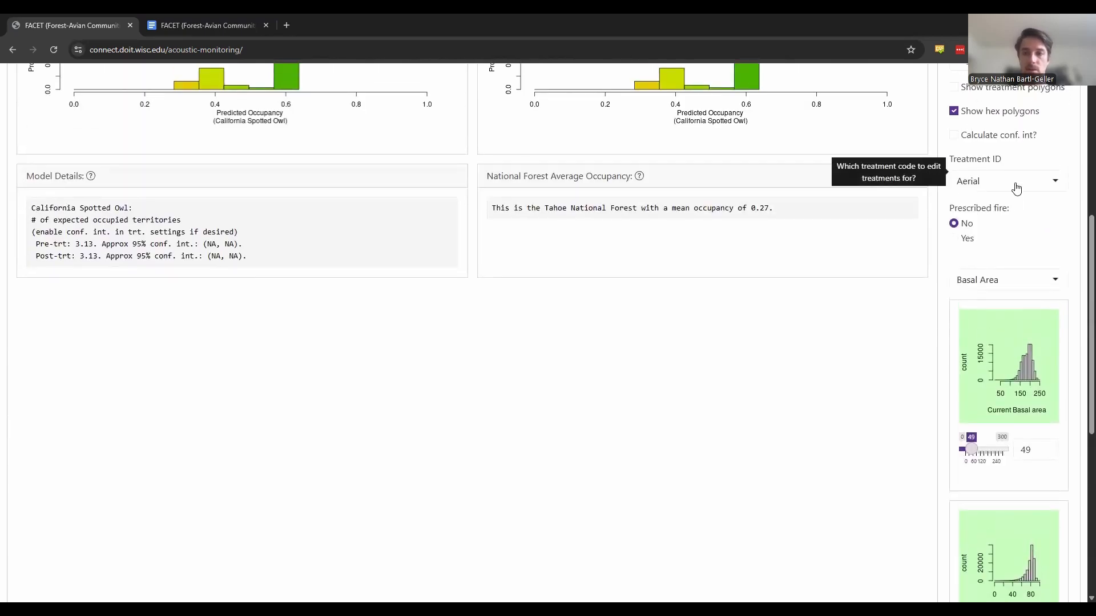
left_click(1013, 181)
left_click(993, 242)
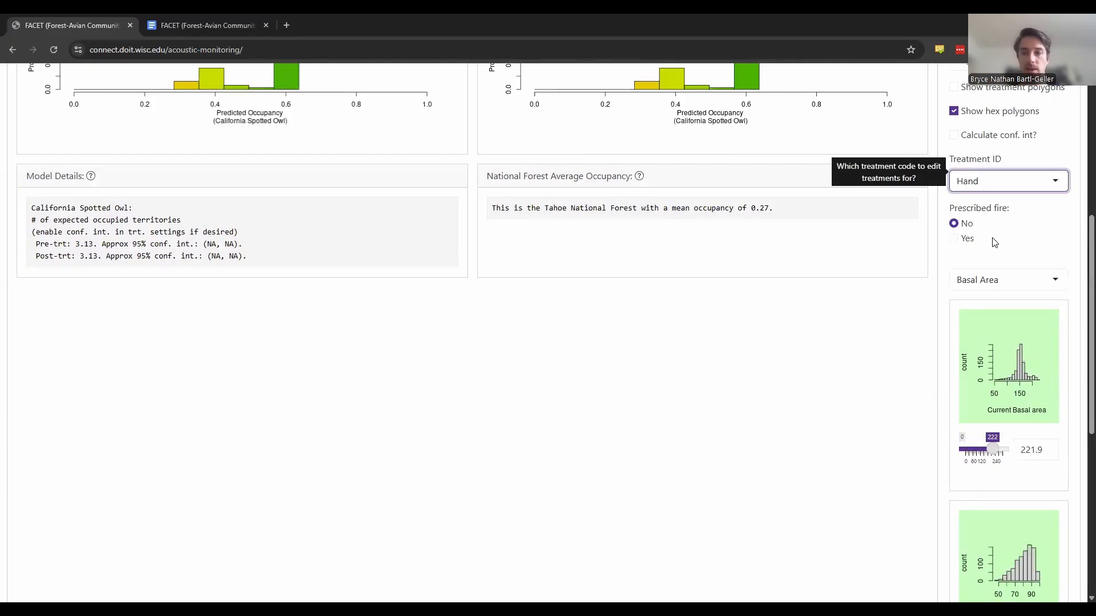
scroll(892, 427, "down", 1)
scroll(892, 426, "down", 3)
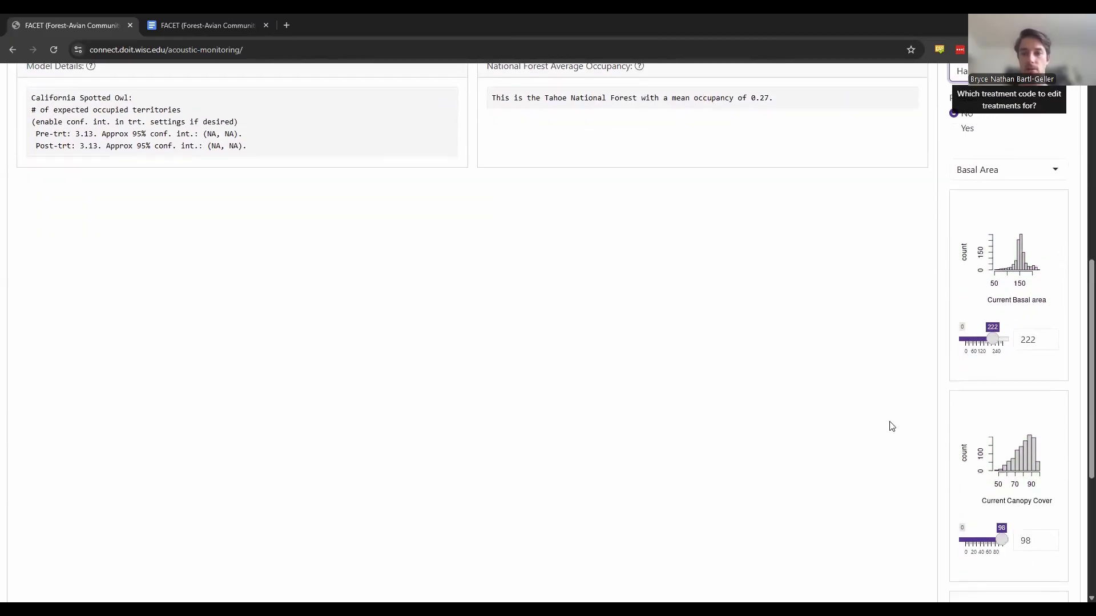
scroll(892, 426, "down", 1)
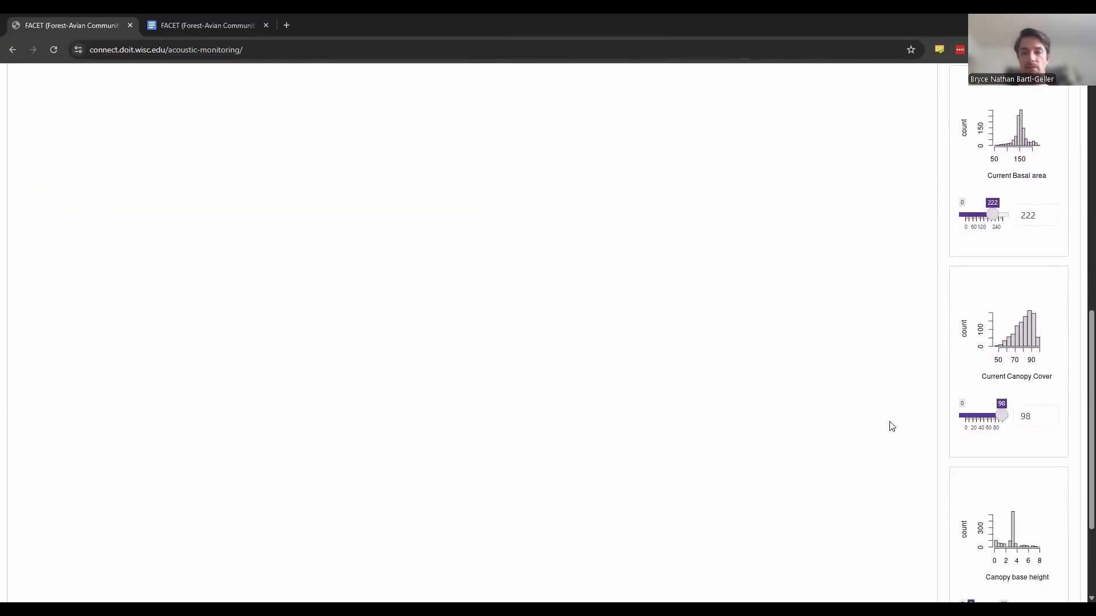
scroll(892, 426, "up", 1)
scroll(892, 427, "up", 3)
- Return the treatment ID to Aerial and review its basal area, canopy cover and canopy base height settings
left_click(1017, 135)
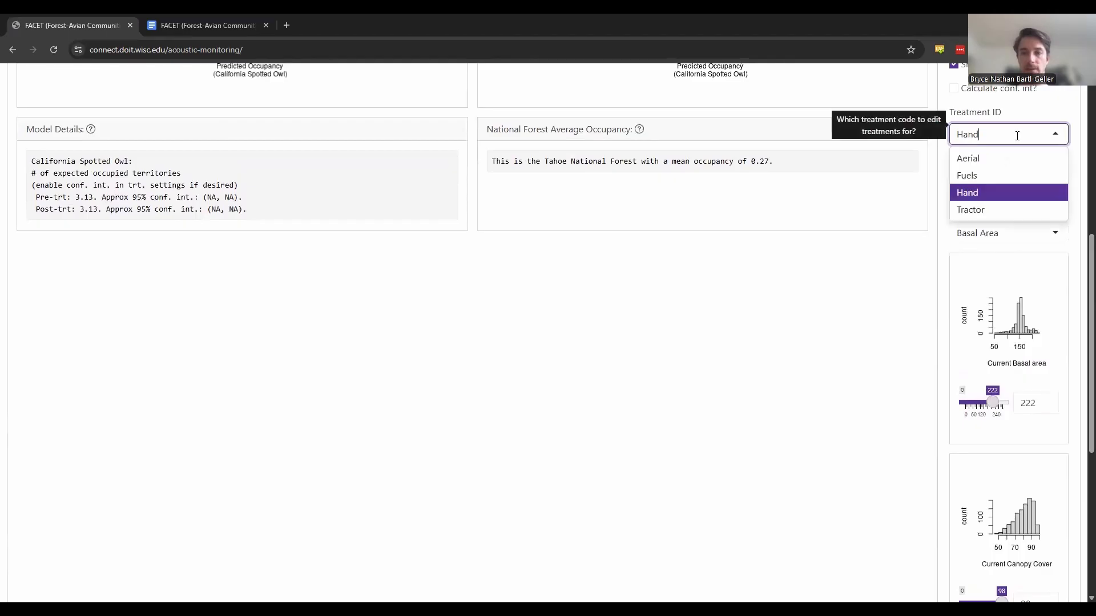
left_click(982, 158)
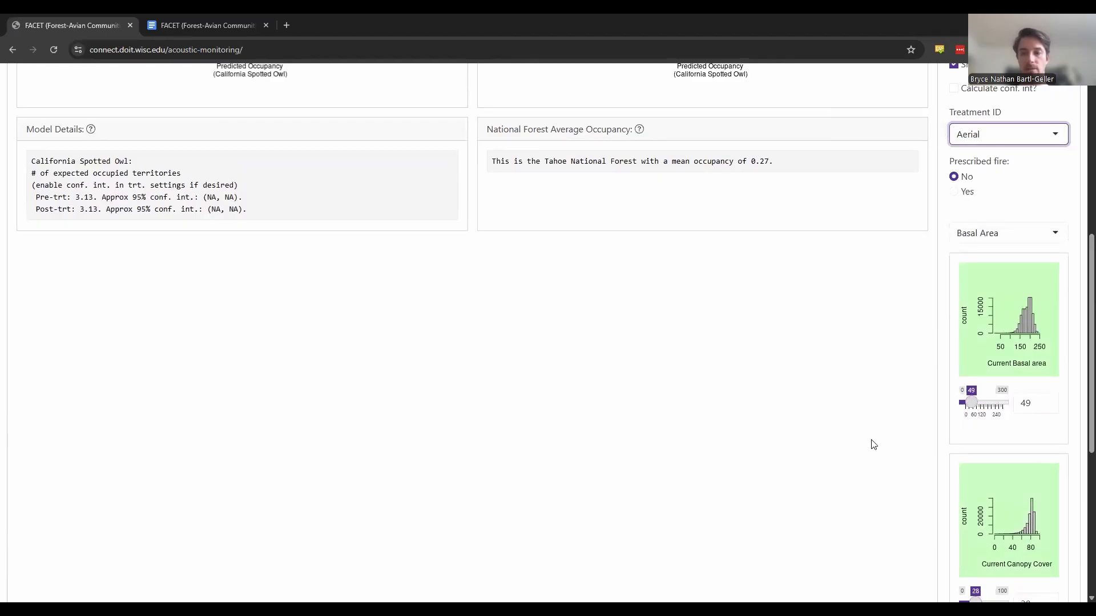
scroll(873, 445, "down", 5)
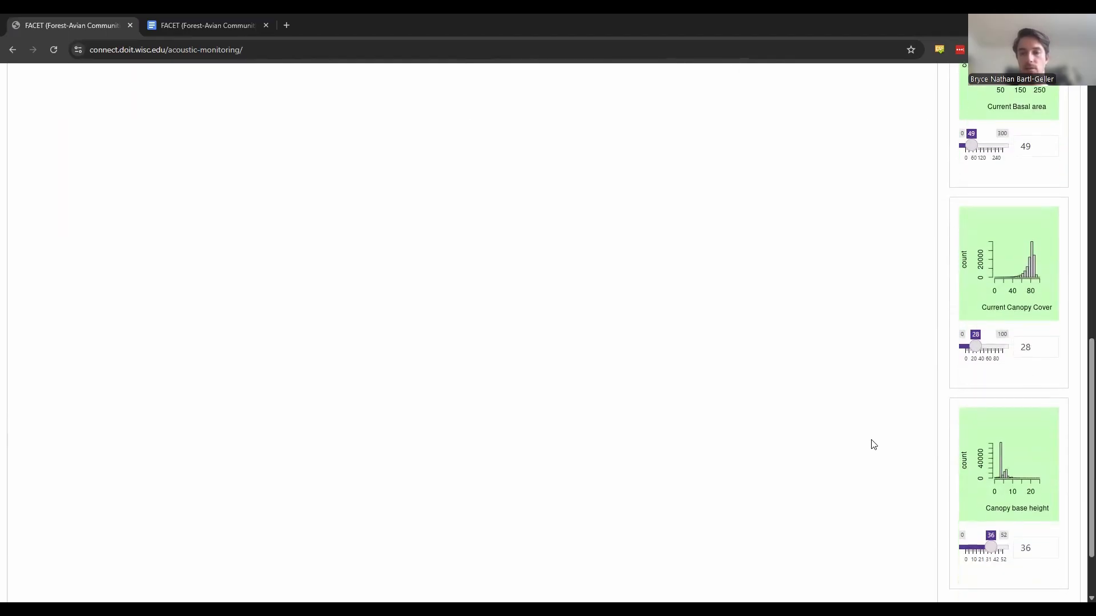
scroll(873, 445, "up", 8)
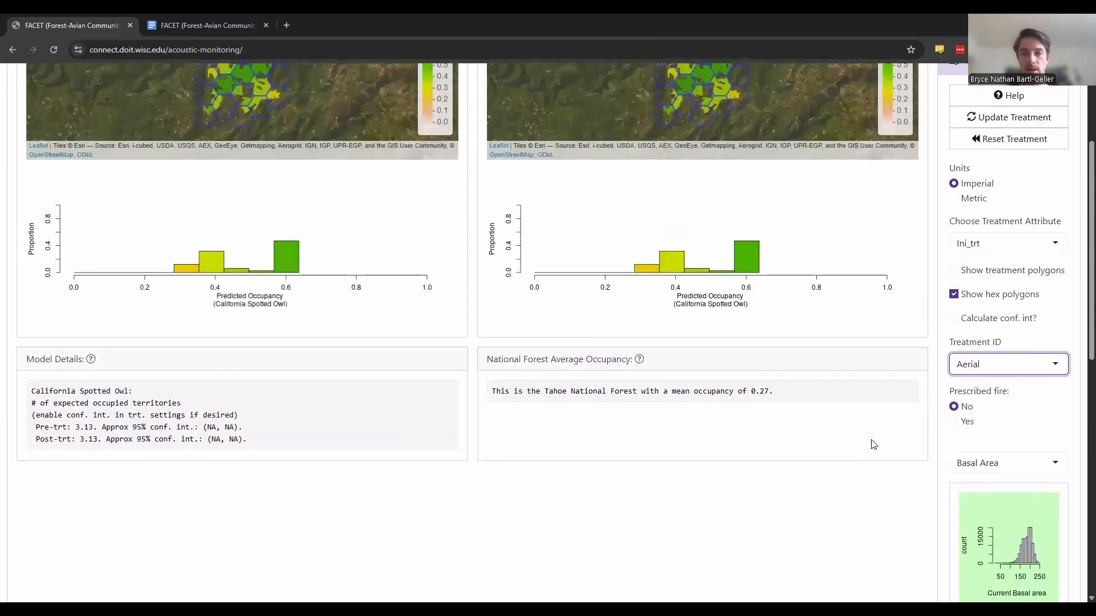
- Update the treatment to refresh the occupancy maps and figures, and dismiss the model performance warning
scroll(898, 324, "up", 1)
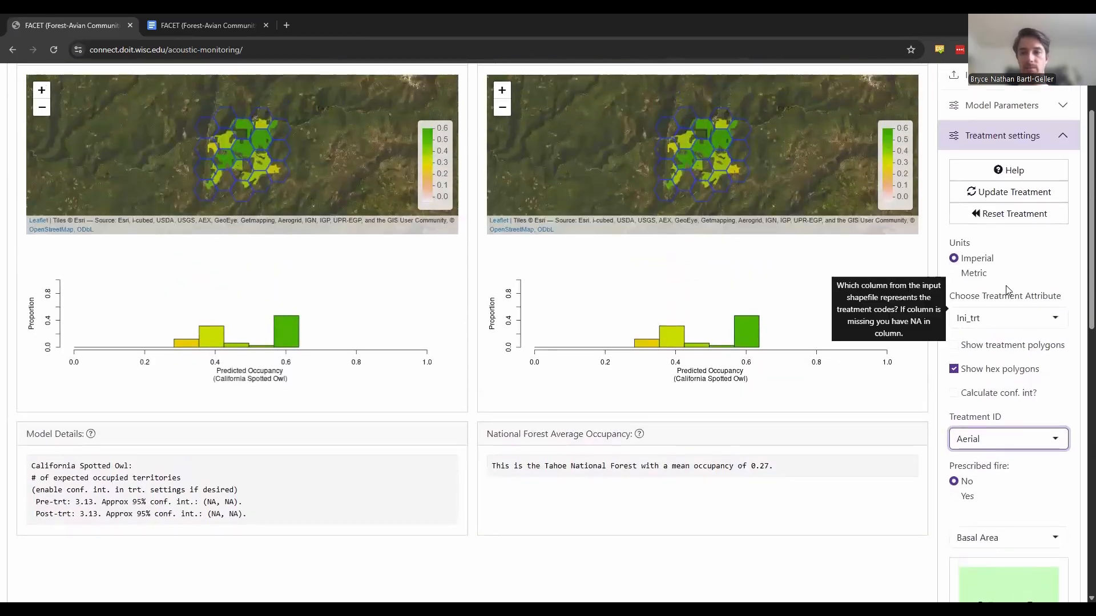
left_click(1021, 194)
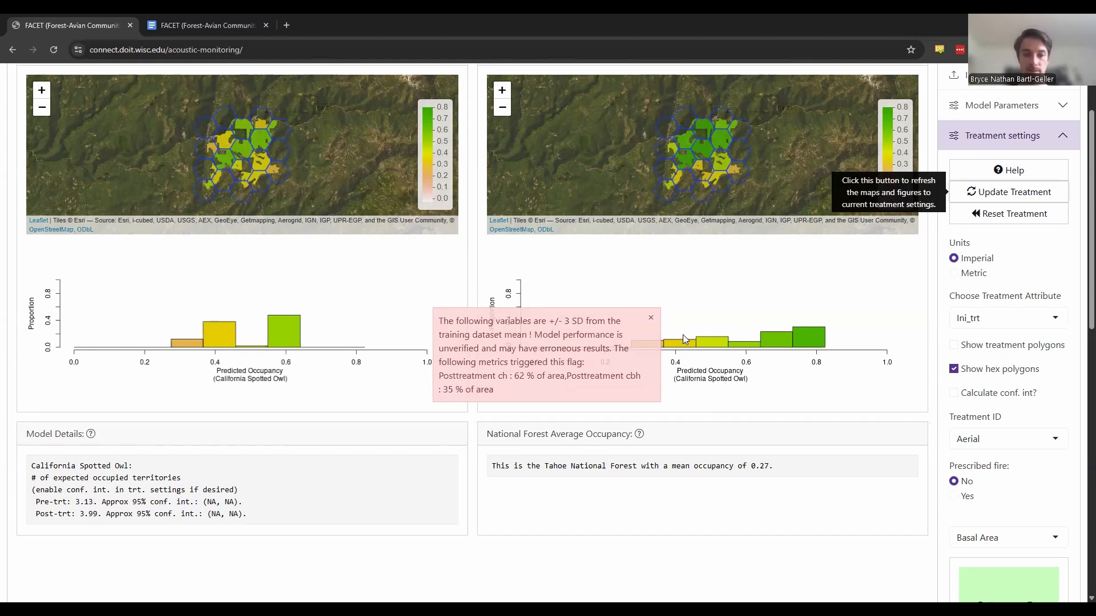
left_click(651, 321)
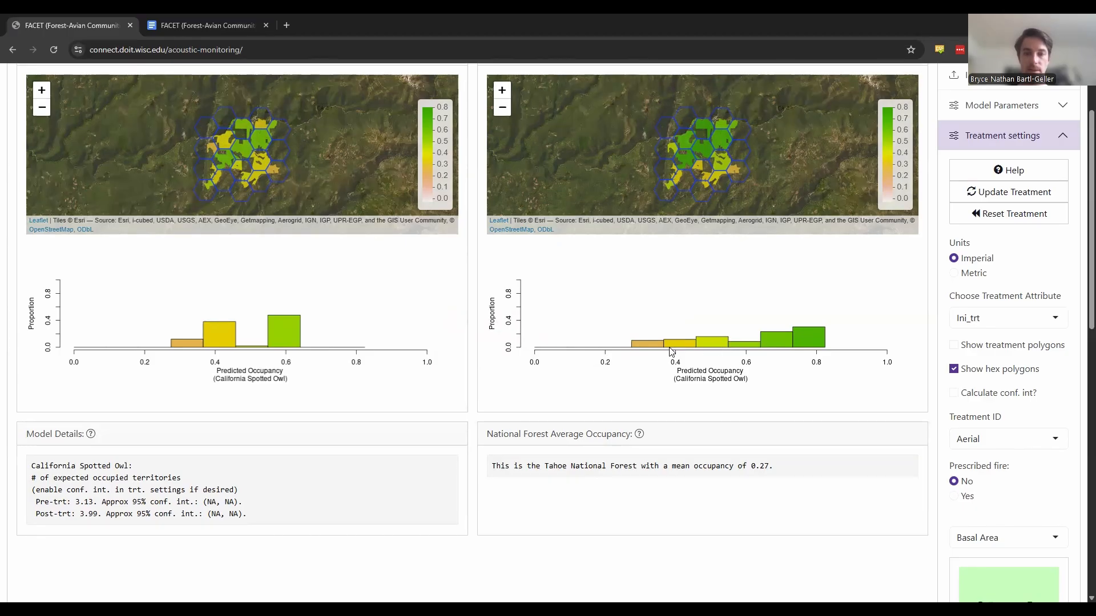
- Reset the treatment settings to their initial values
scroll(1010, 260, "up", 1)
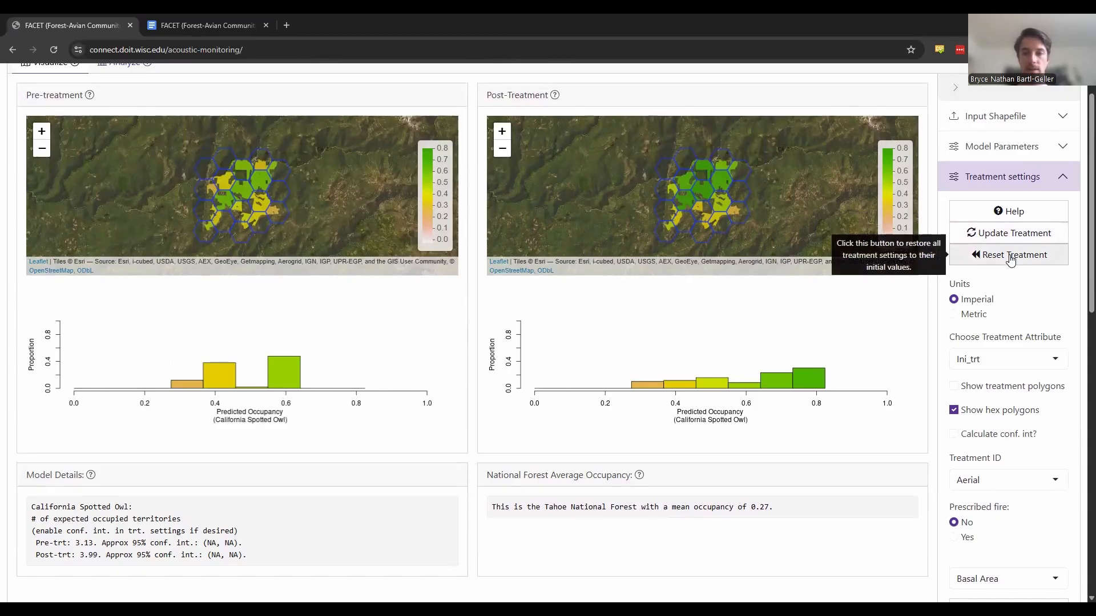
left_click(1011, 260)
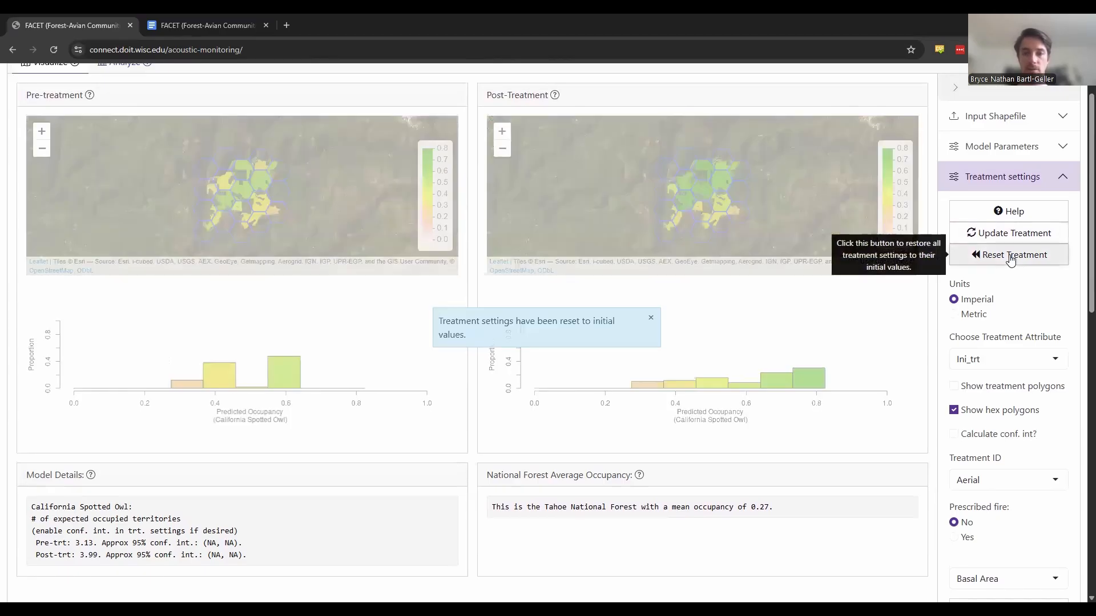
- Look over the option for importing treatment settings and the export options for pre-treatment, post-treatment, all-species images and treatment settings
scroll(980, 543, "down", 10)
left_click(981, 542)
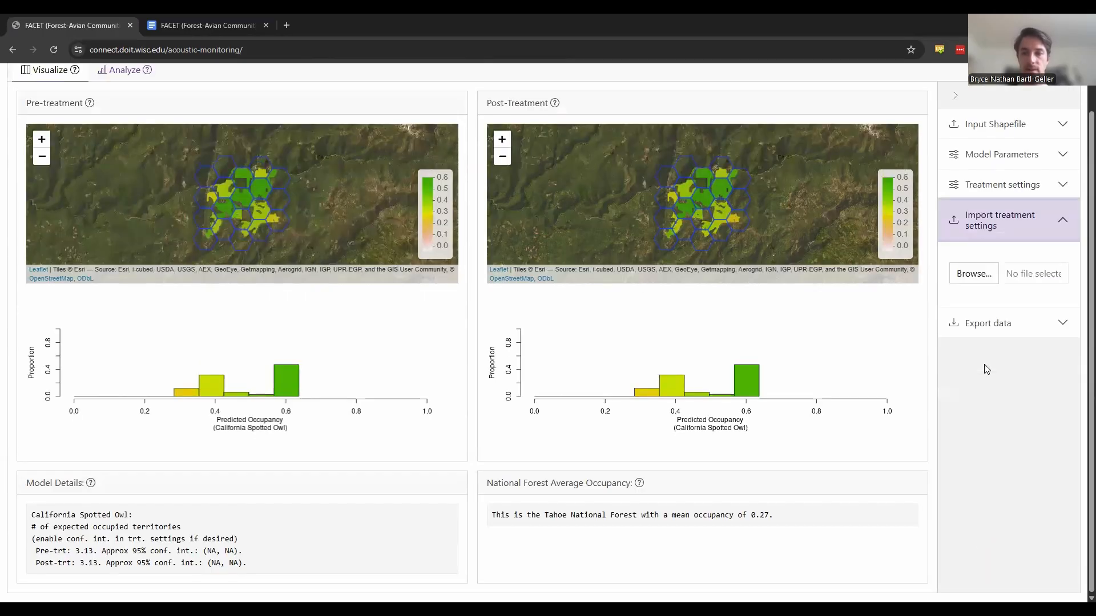
left_click(978, 324)
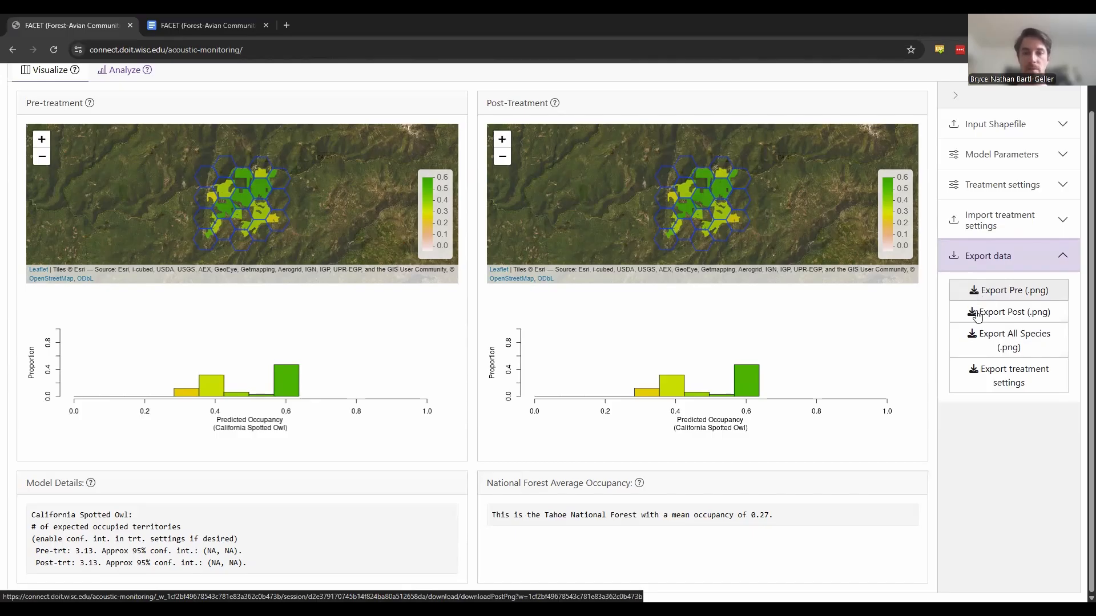
left_click(976, 314)
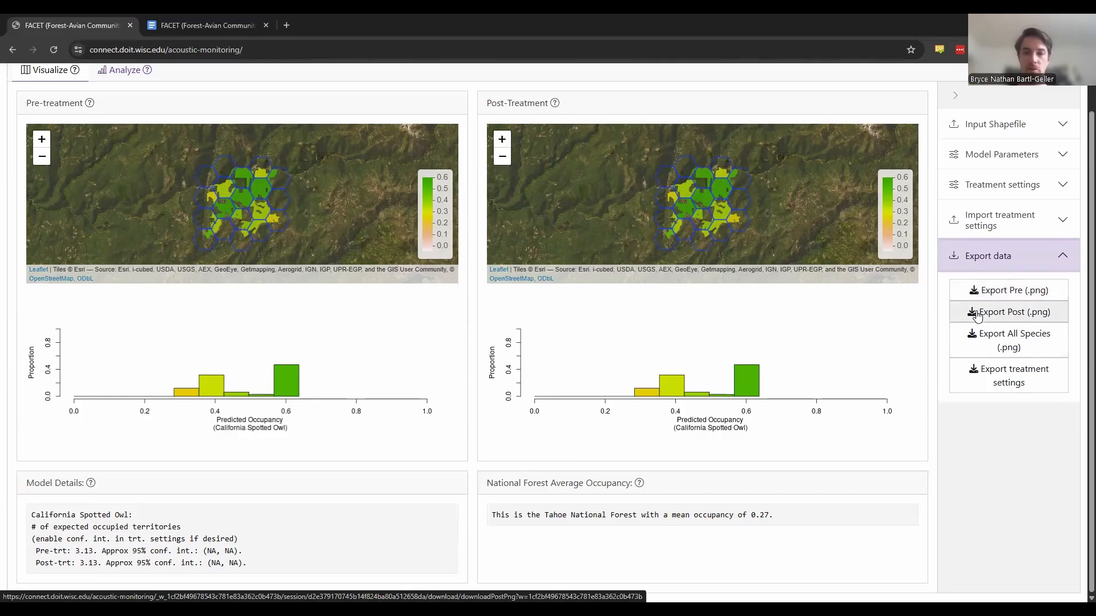
left_click(973, 340)
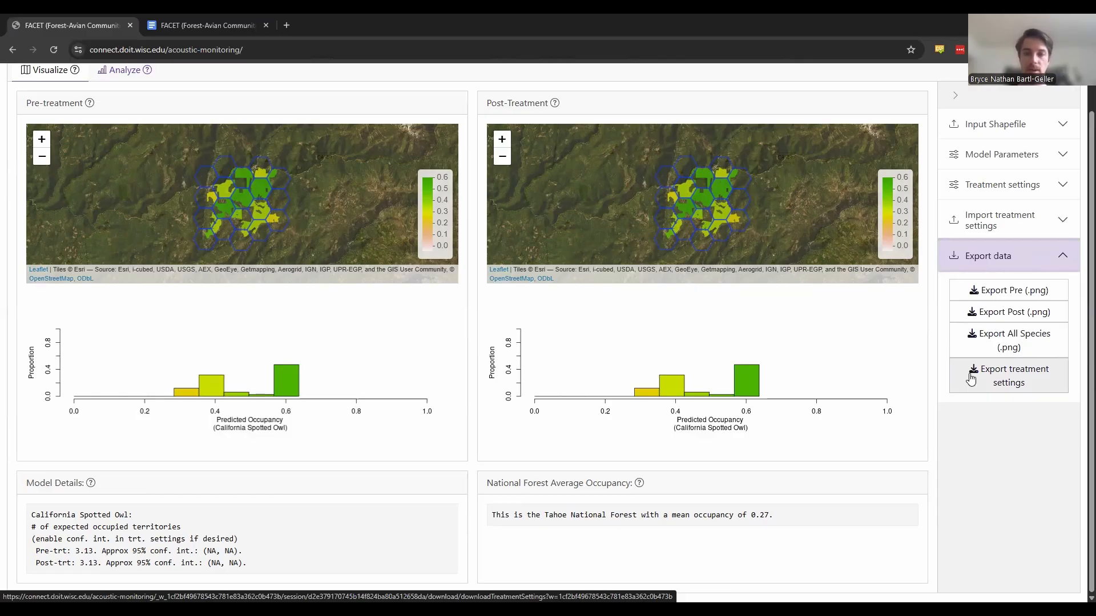
left_click(987, 221)
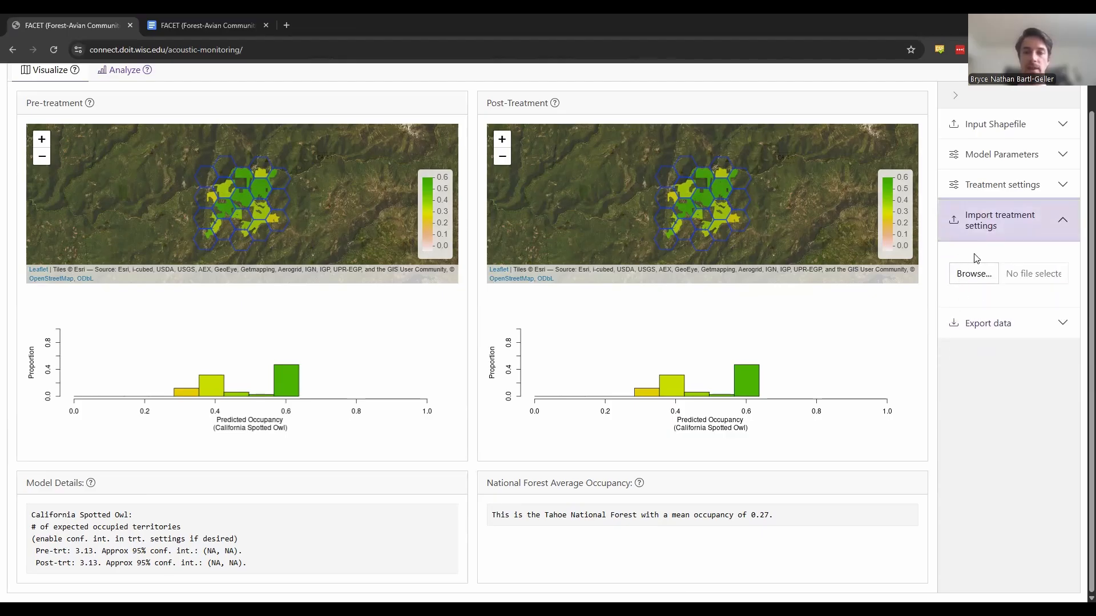
- Reopen the treatment settings and look through the options for the Aerial treatment
left_click(992, 184)
scroll(966, 481, "down", 2)
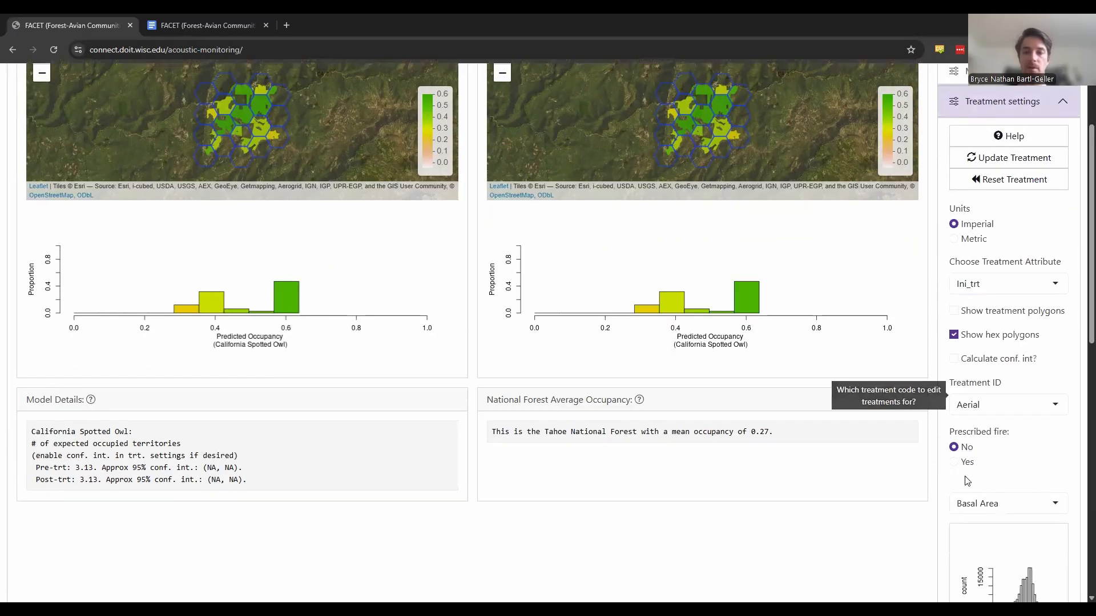
scroll(966, 481, "down", 10)
scroll(966, 481, "down", 1)
scroll(966, 481, "up", 13)
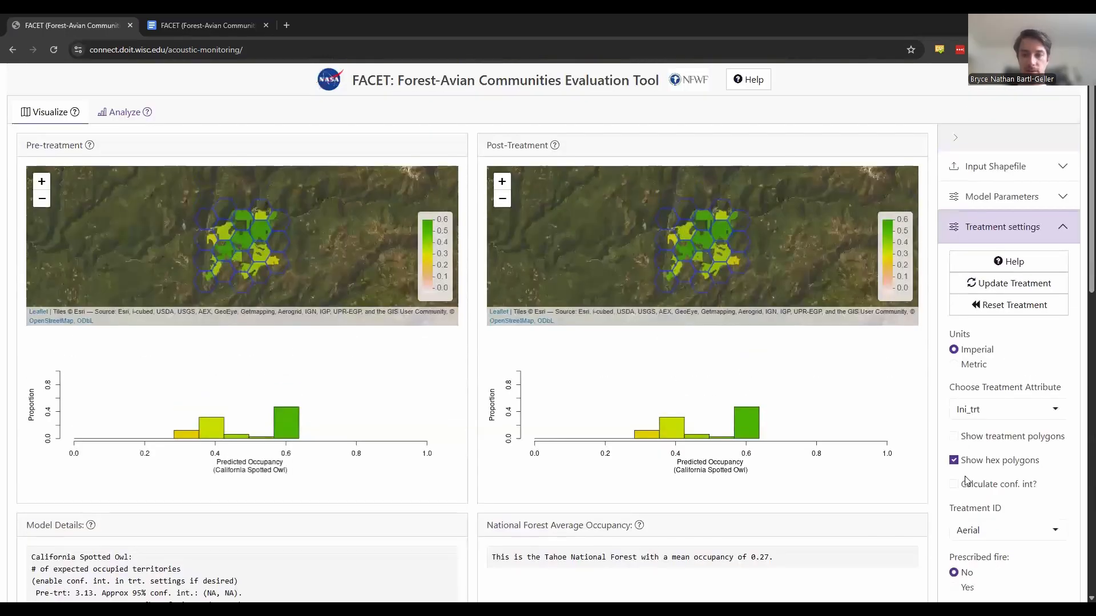
- Read through the treatment settings help guide down to the canopy base height section, and dismiss it
left_click(986, 264)
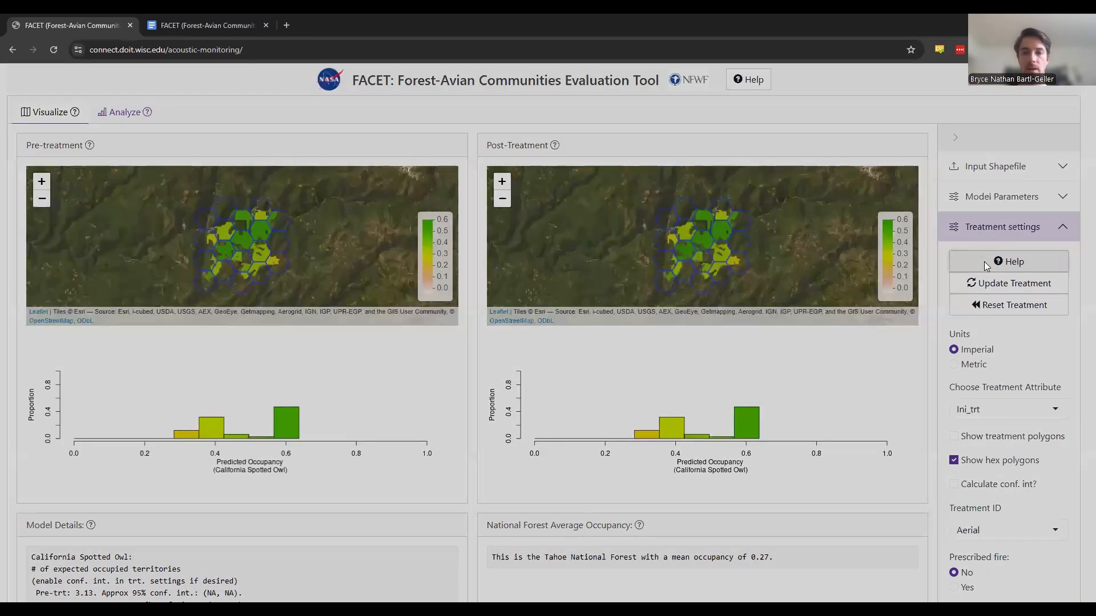
scroll(680, 381, "down", 2)
scroll(680, 381, "down", 7)
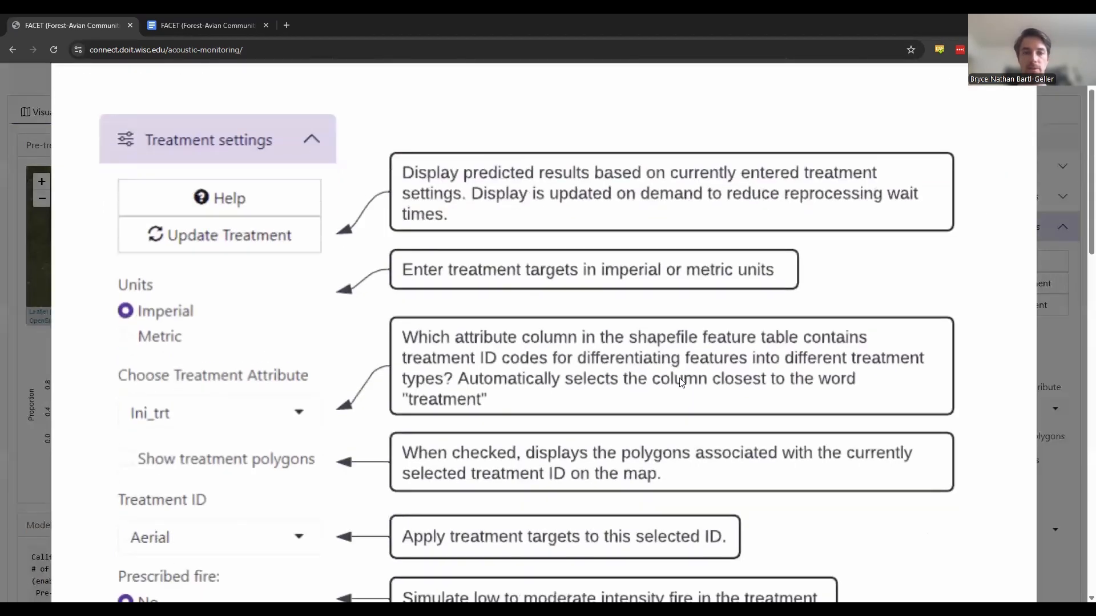
scroll(679, 380, "down", 4)
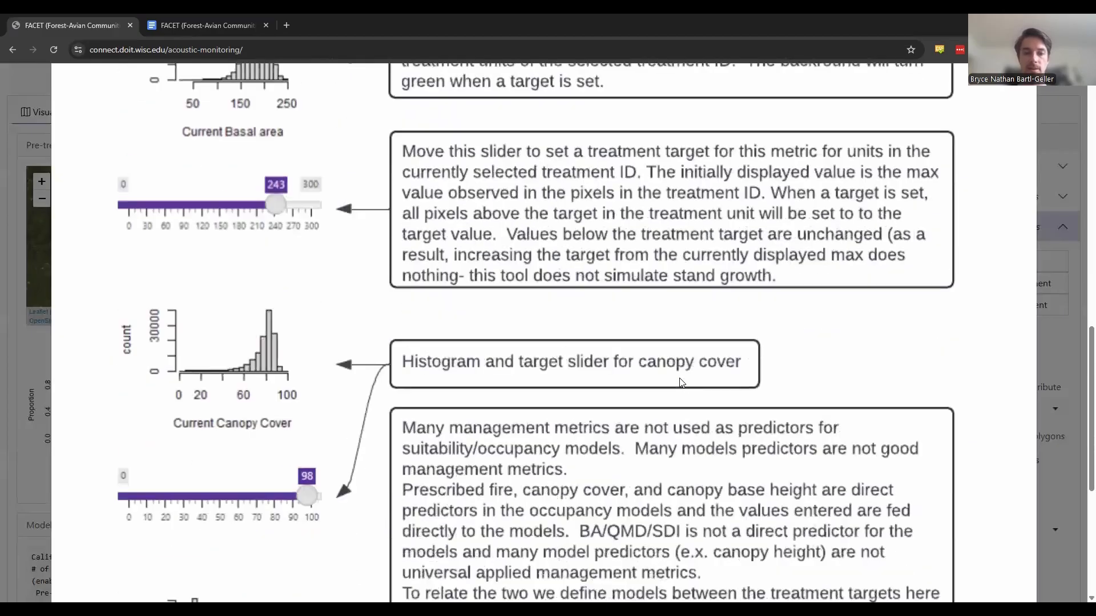
scroll(679, 378, "down", 5)
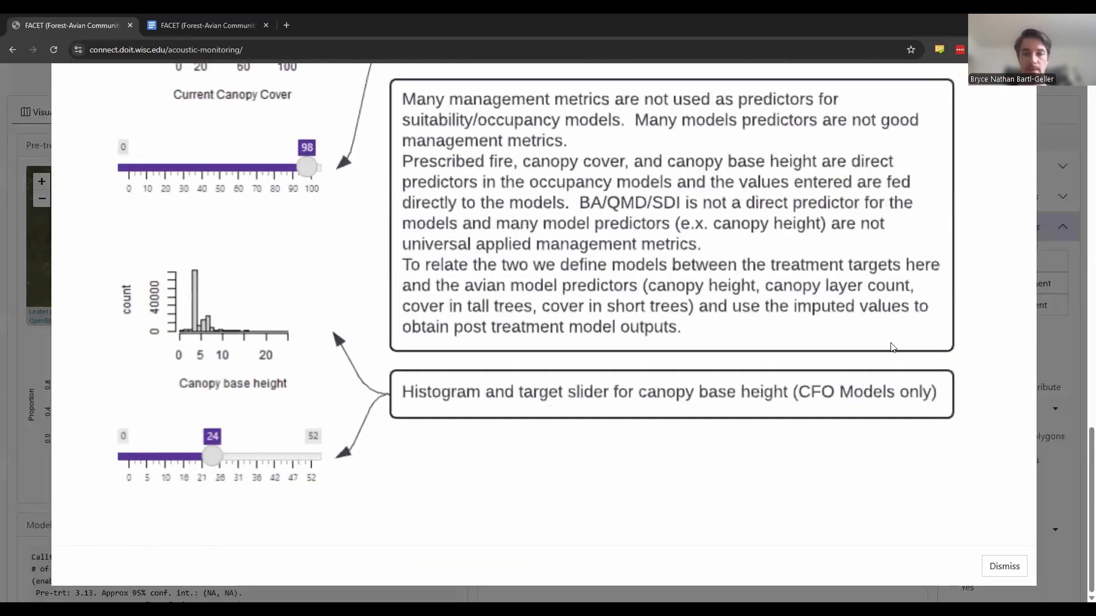
left_click(996, 568)
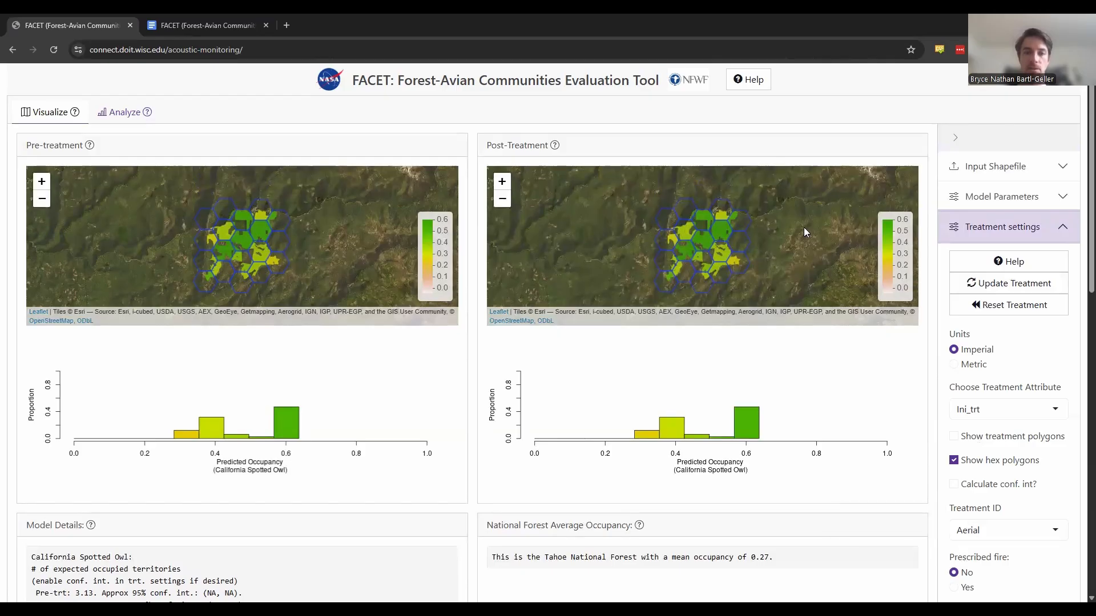
- Open the Analyze view and examine the occupancy summaries, histograms and reference plots for basal area, canopy cover and canopy base height
mouse_move(554, 147)
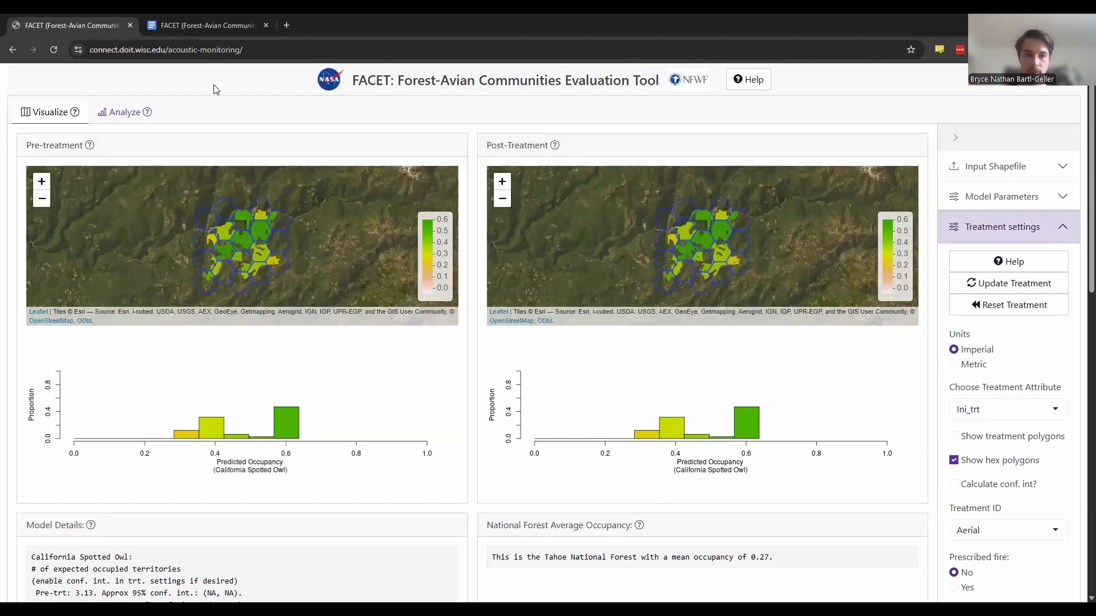
left_click(137, 114)
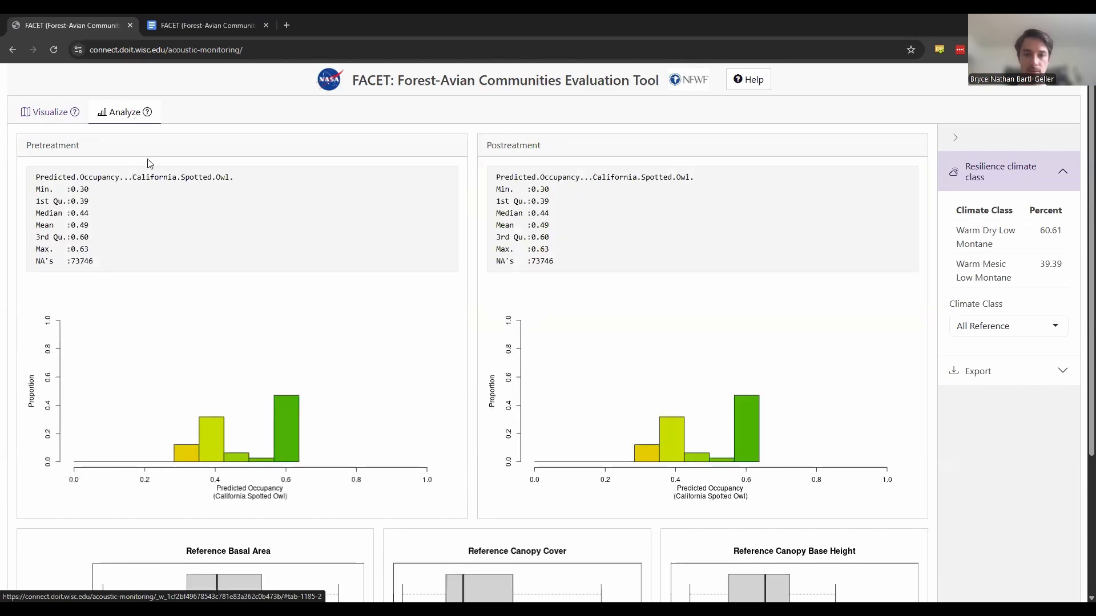
scroll(148, 163, "down", 1)
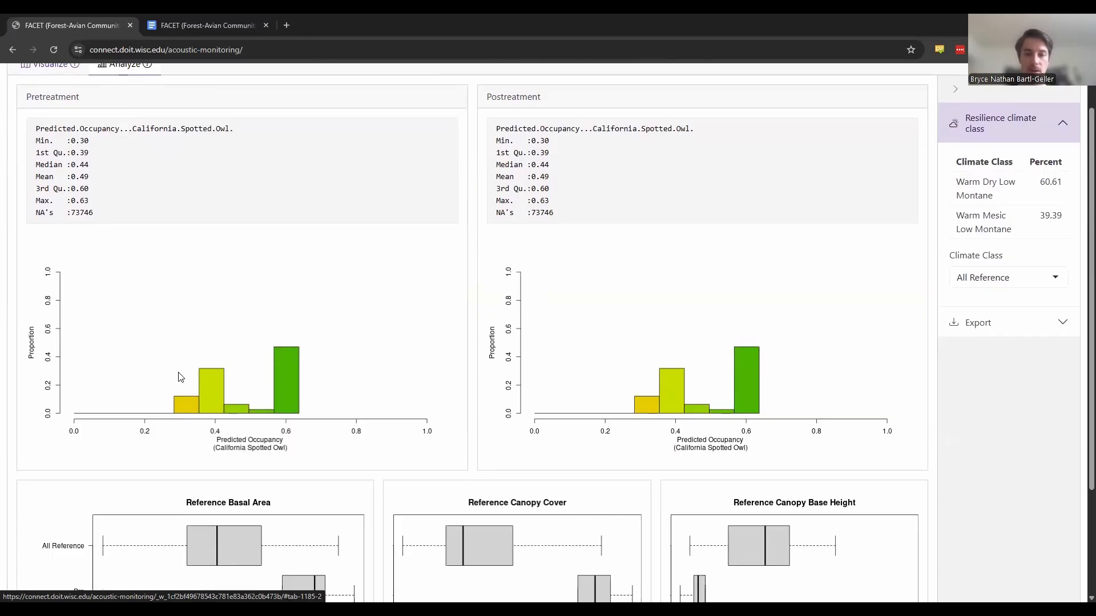
scroll(402, 345, "down", 3)
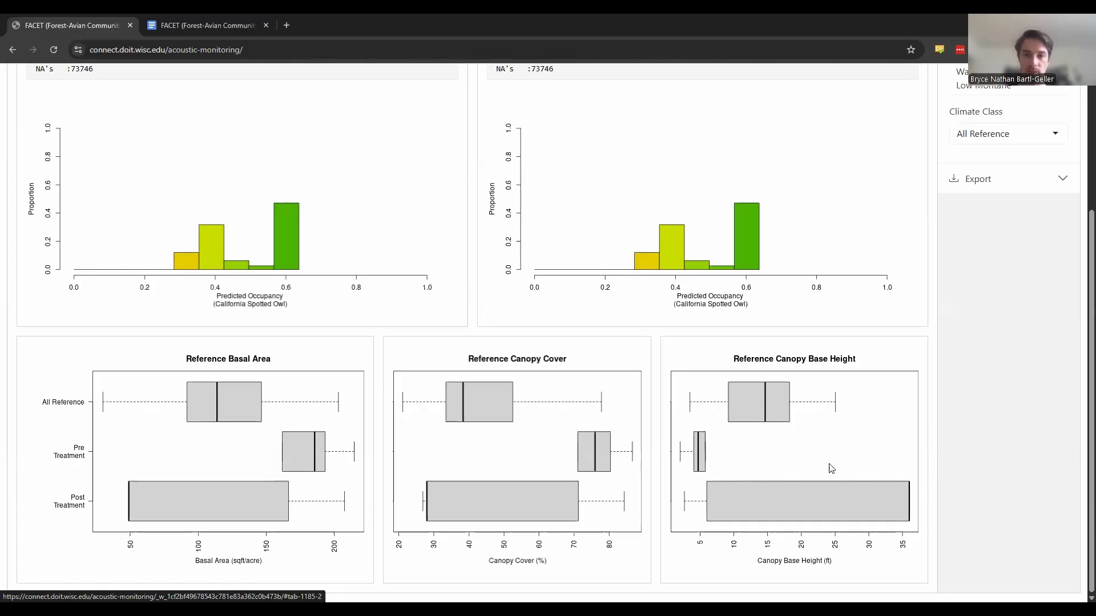
scroll(991, 324, "up", 1)
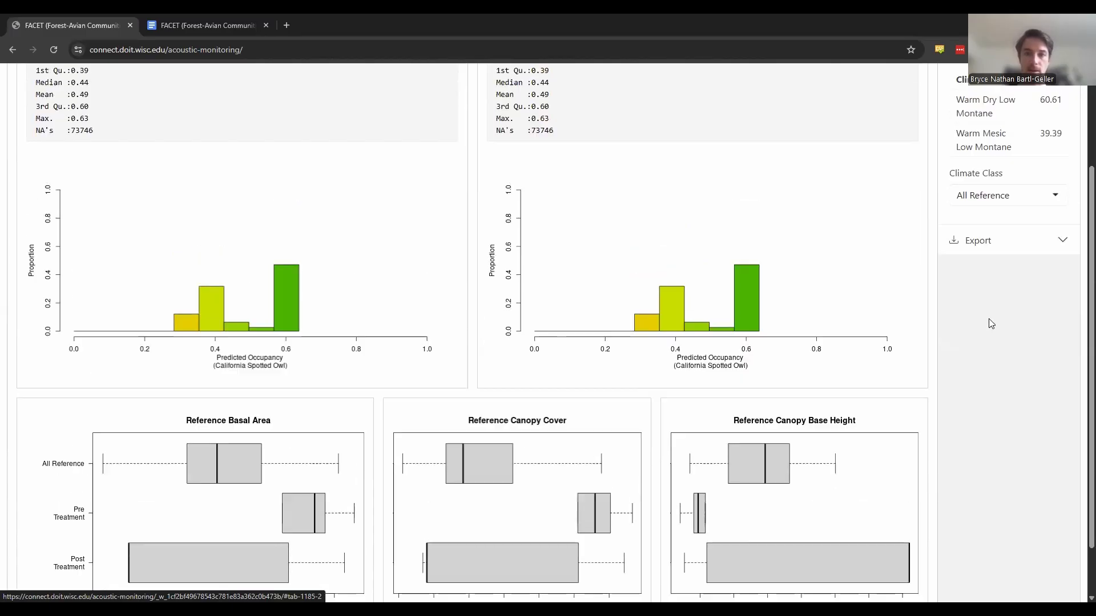
scroll(990, 321, "up", 2)
- Set the climate class to Warm Dry Low Montane and compare the reference box plots with pre- and post-treatment conditions
mouse_move(993, 292)
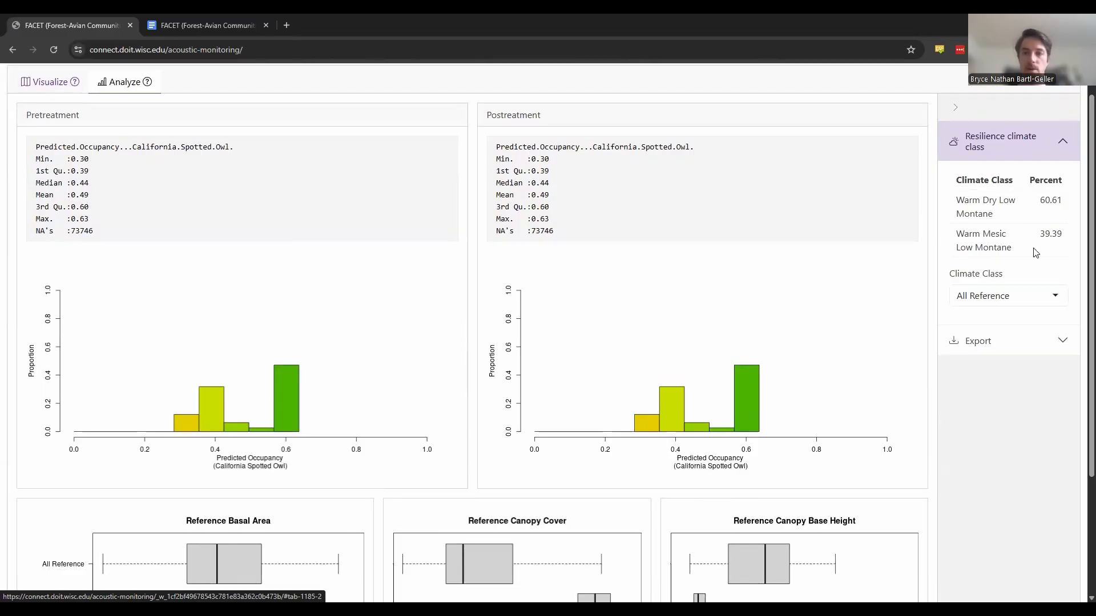
left_click(1003, 295)
scroll(1002, 294, "down", 1)
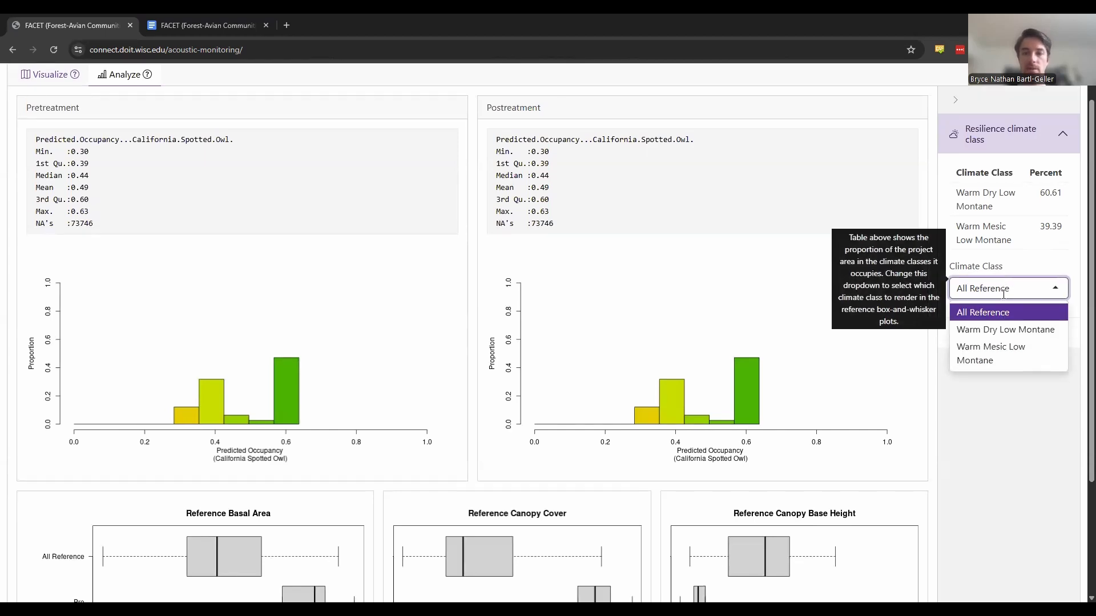
scroll(998, 323, "down", 1)
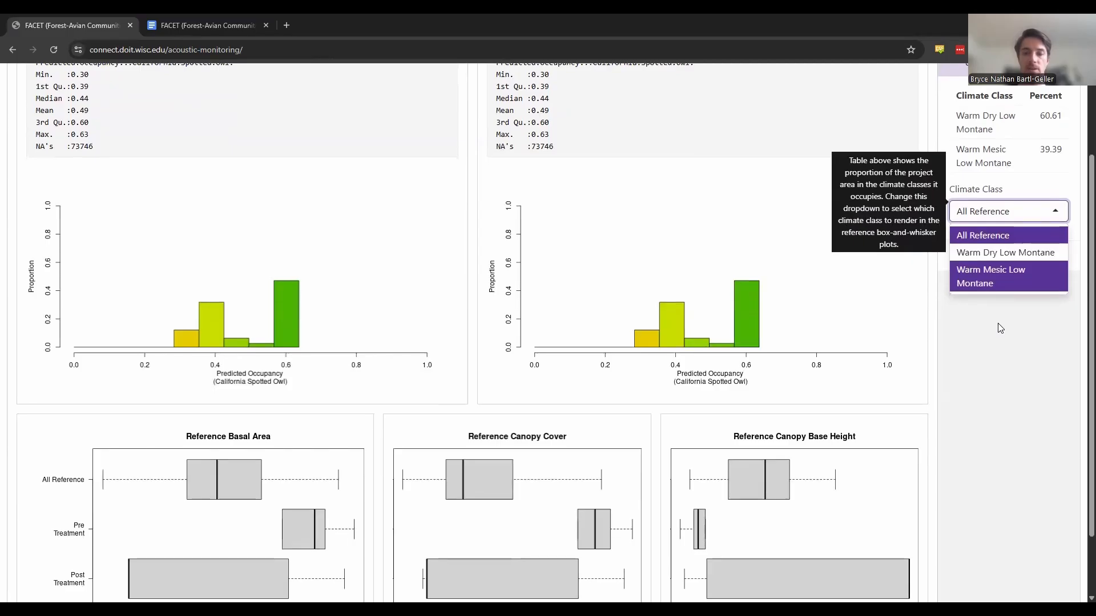
scroll(994, 286, "down", 1)
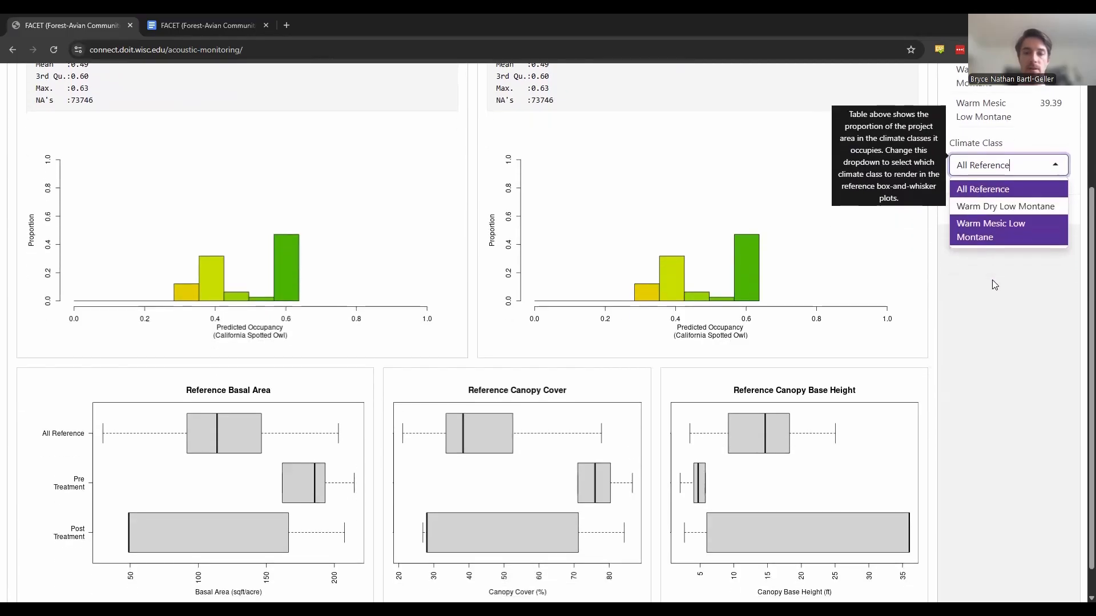
left_click(1002, 206)
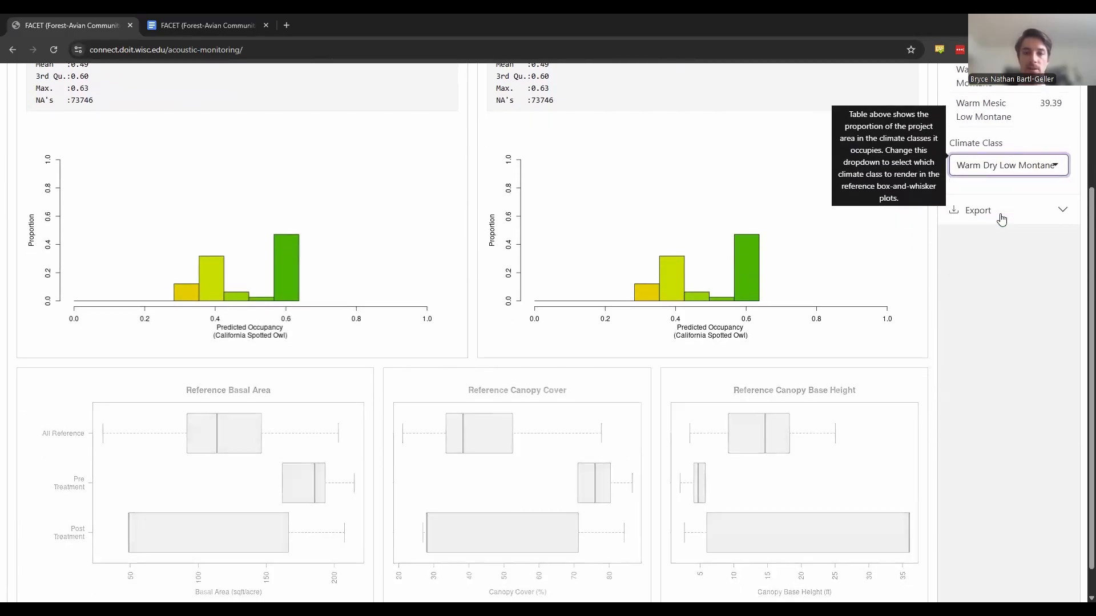
scroll(957, 381, "down", 1)
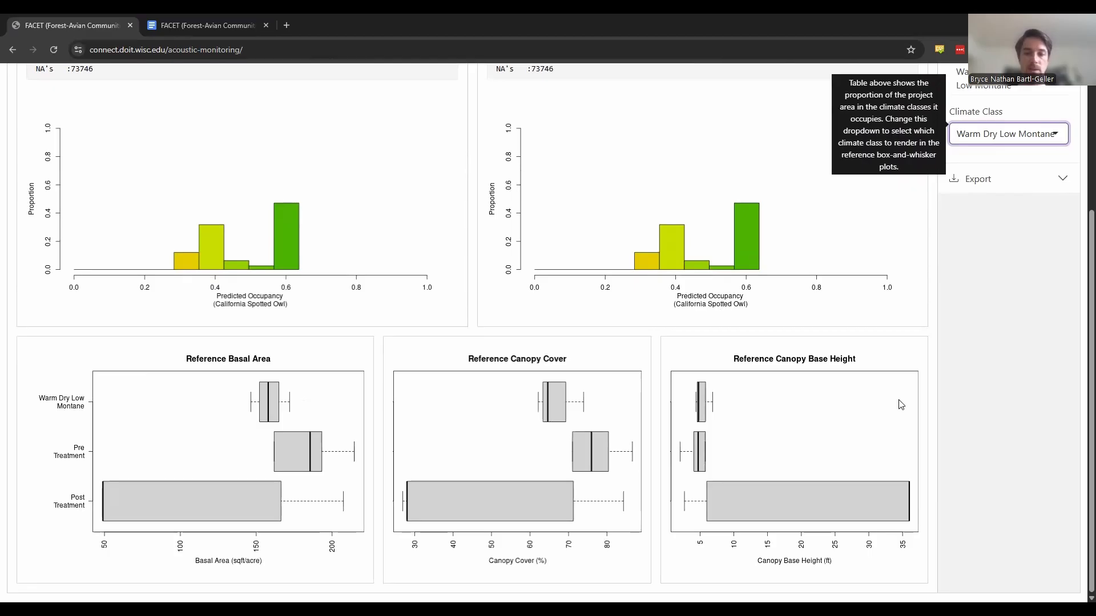
- Review the analysis export options for tables, histograms and resilience plots alongside the figures they cover
scroll(901, 405, "up", 1)
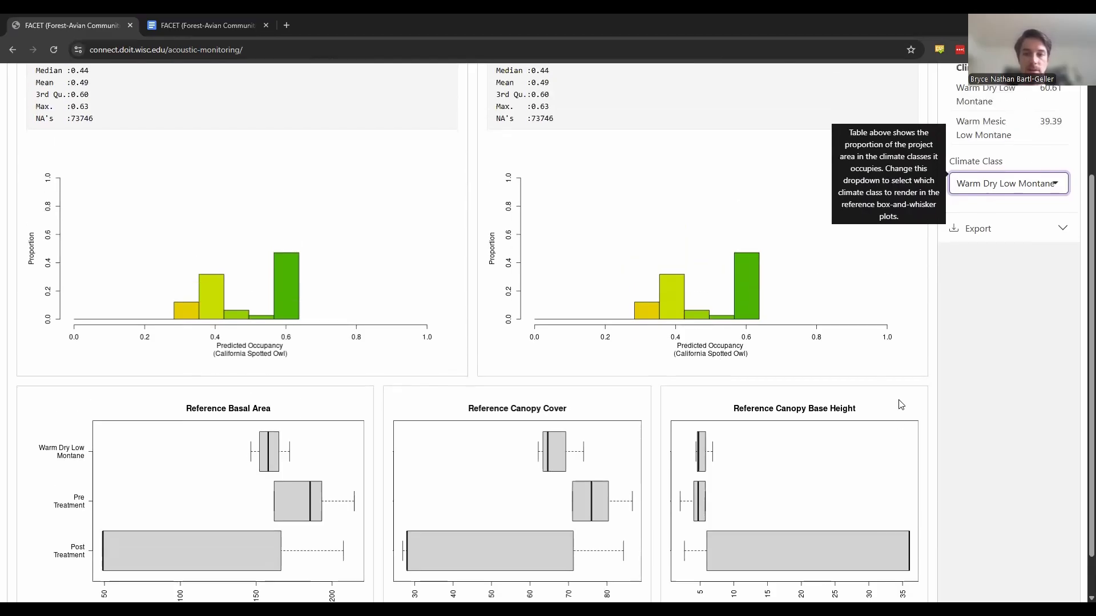
left_click(1002, 233)
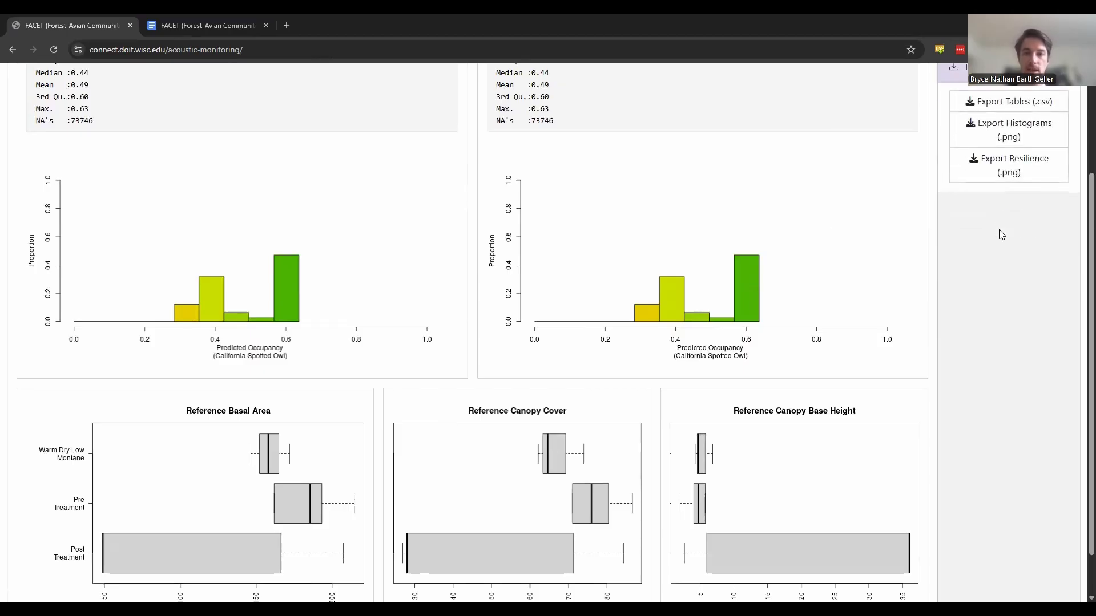
scroll(999, 234, "up", 1)
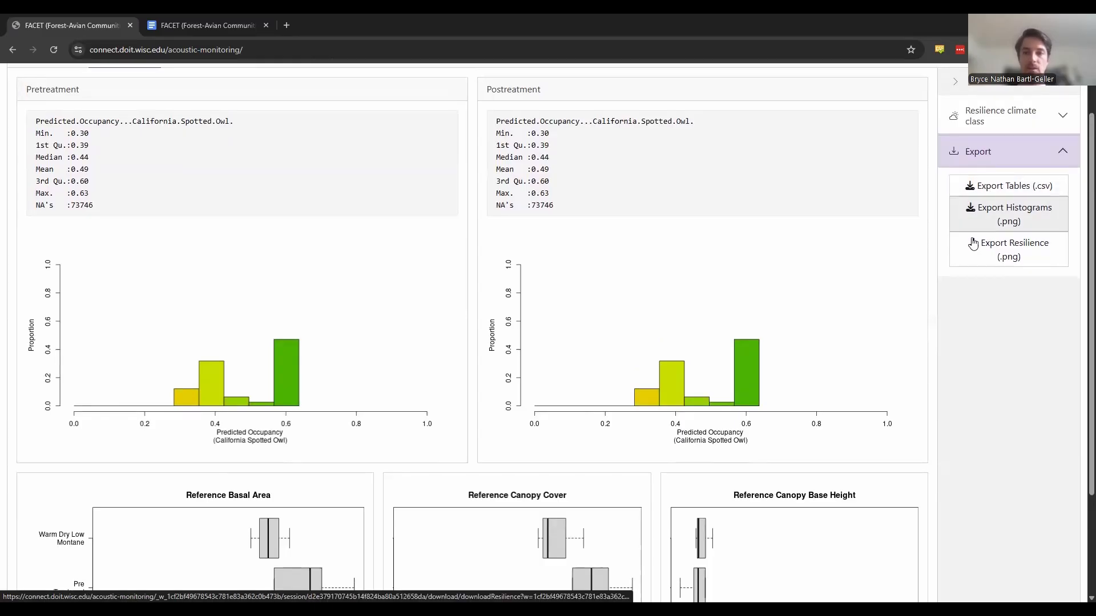
scroll(975, 251, "down", 1)
scroll(976, 254, "down", 1)
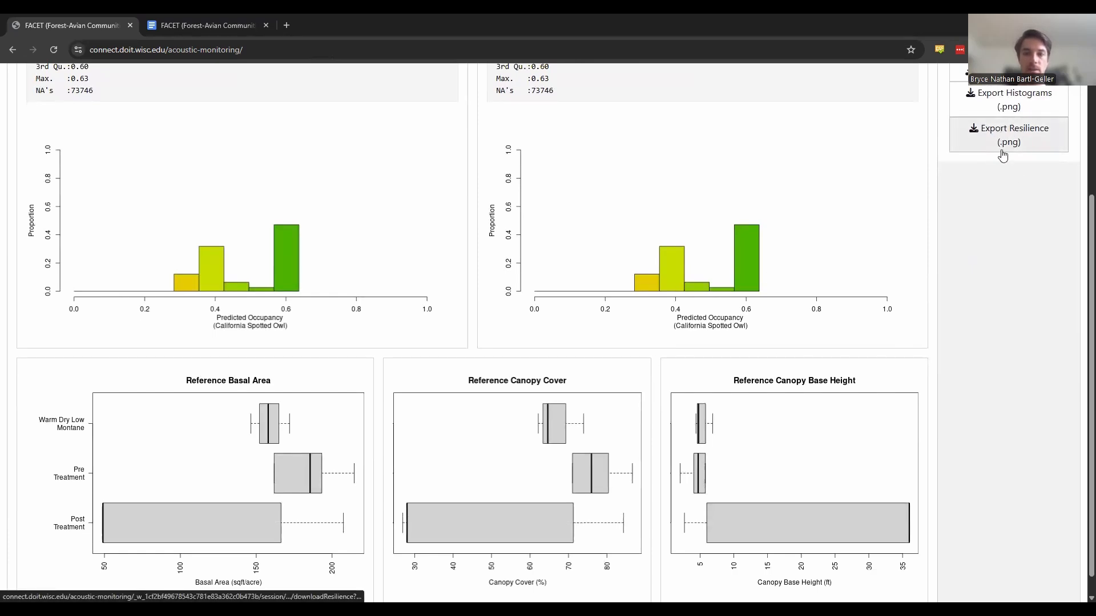
scroll(975, 217, "up", 3)
- Return to the Visualize view and look over the occupancy maps, histograms and model details
left_click(50, 112)
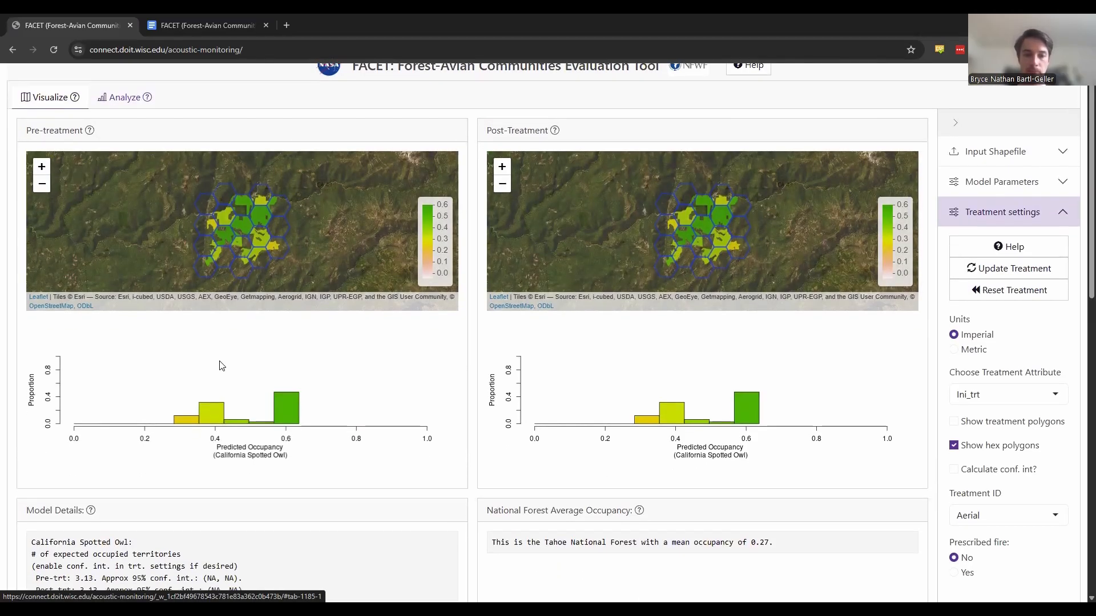
scroll(222, 365, "down", 3)
scroll(222, 365, "down", 1)
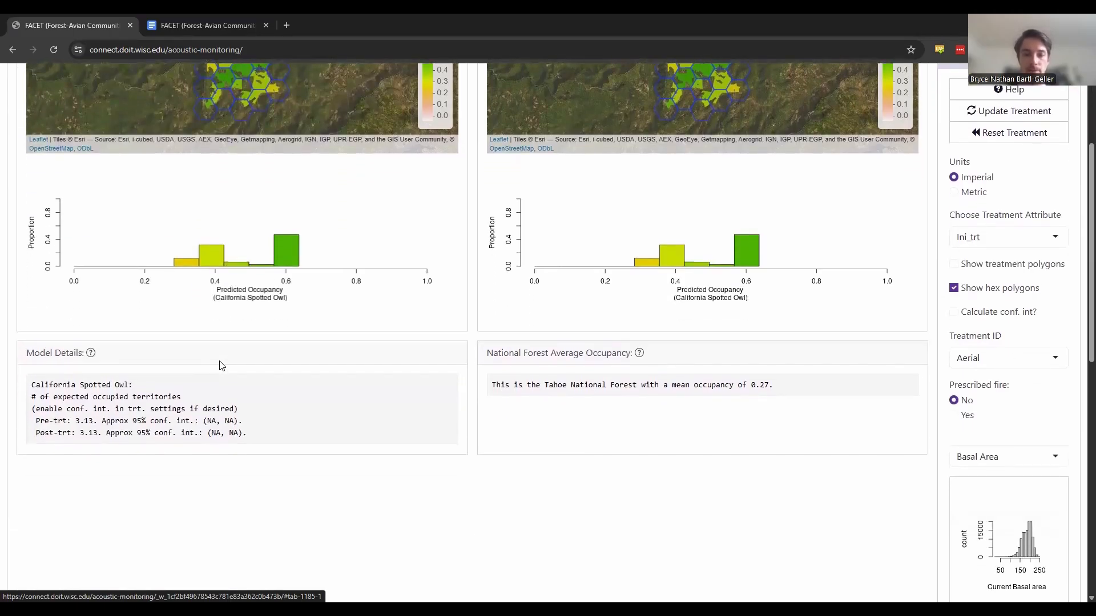
scroll(222, 366, "down", 2)
scroll(222, 366, "up", 6)
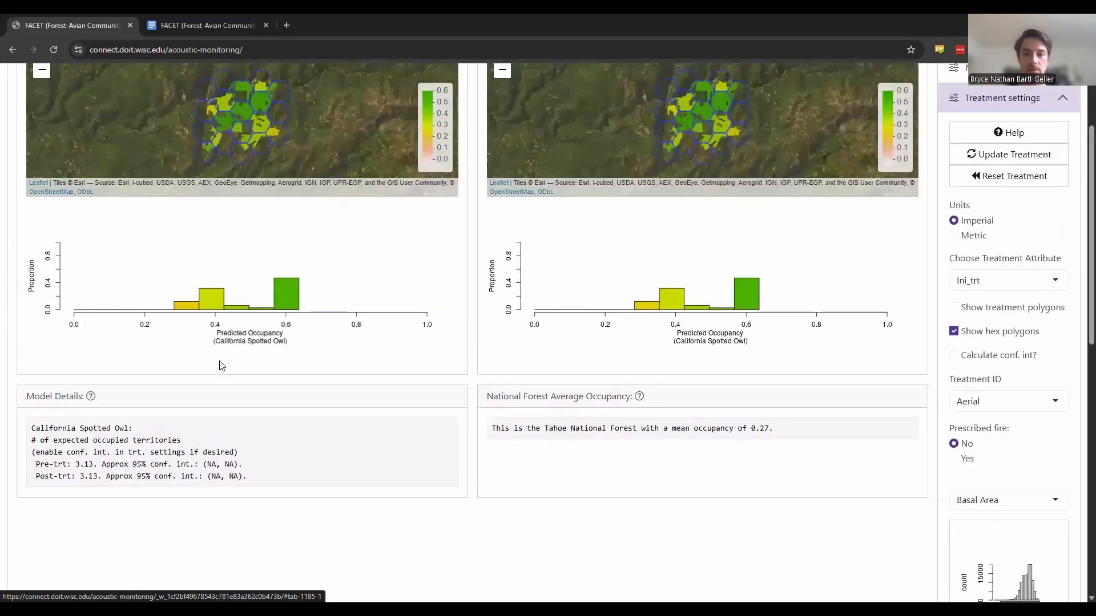